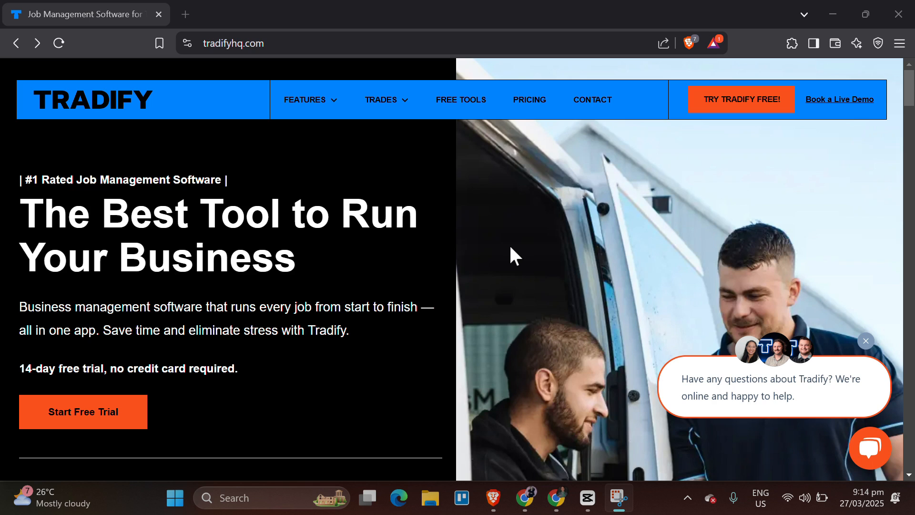
Start the Tradify free trial and open a new job form from the Jobs page
click(51, 412)
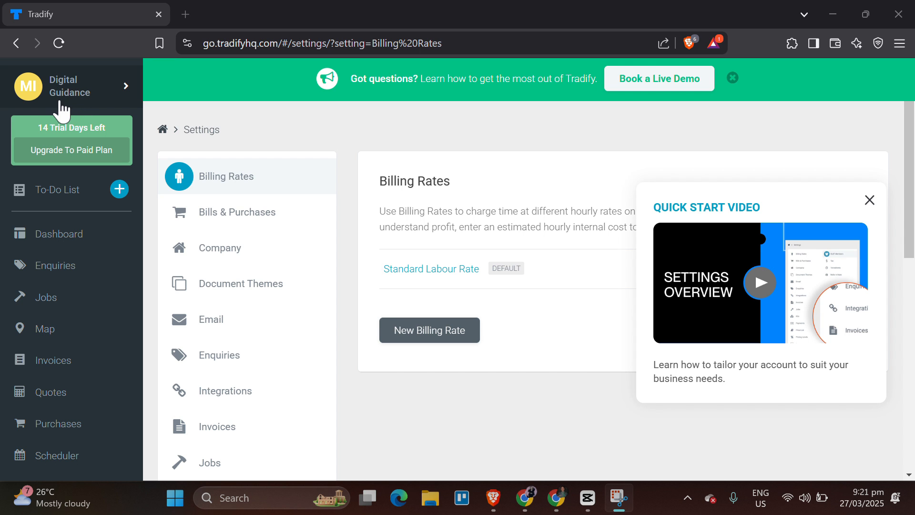
click(54, 299)
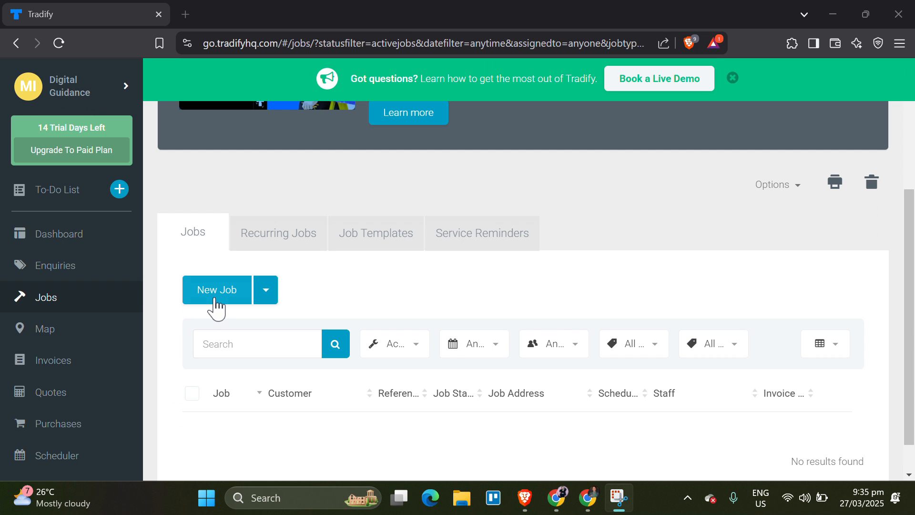
click(216, 294)
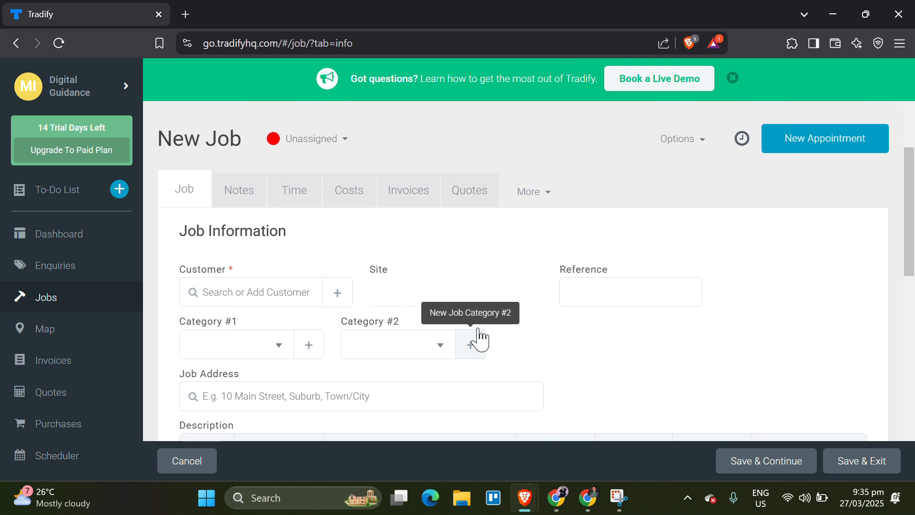
Examine the new job form's sections, including Job Information, Description, Staff & Connections and Contact Information
scroll(479, 338, down, 2)
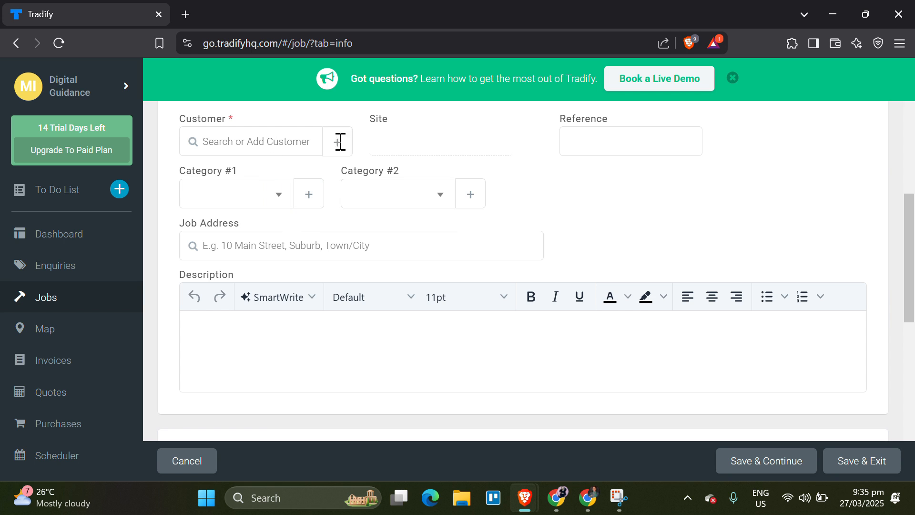
scroll(456, 230, up, 2)
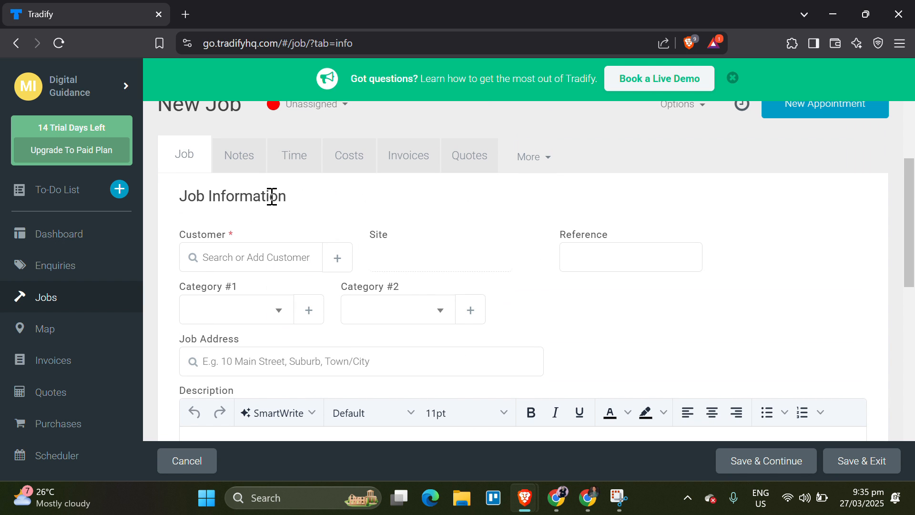
scroll(394, 286, down, 1)
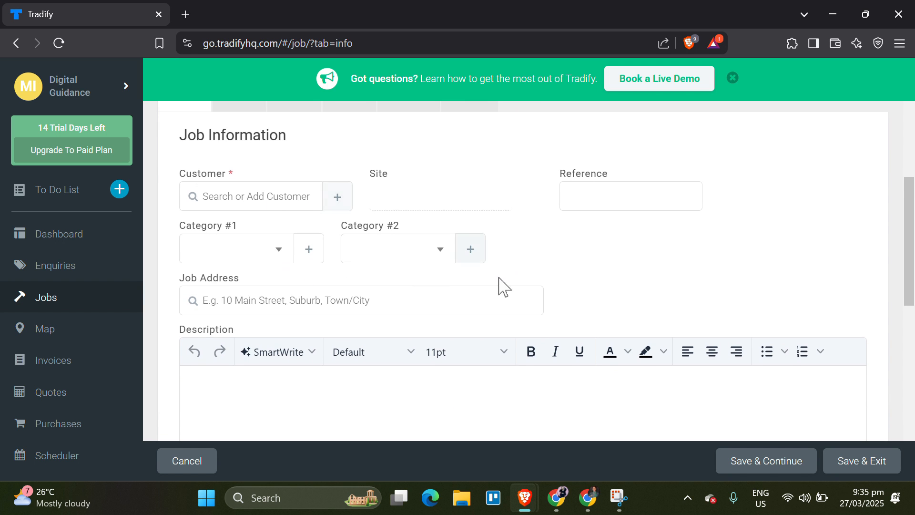
scroll(466, 306, down, 1)
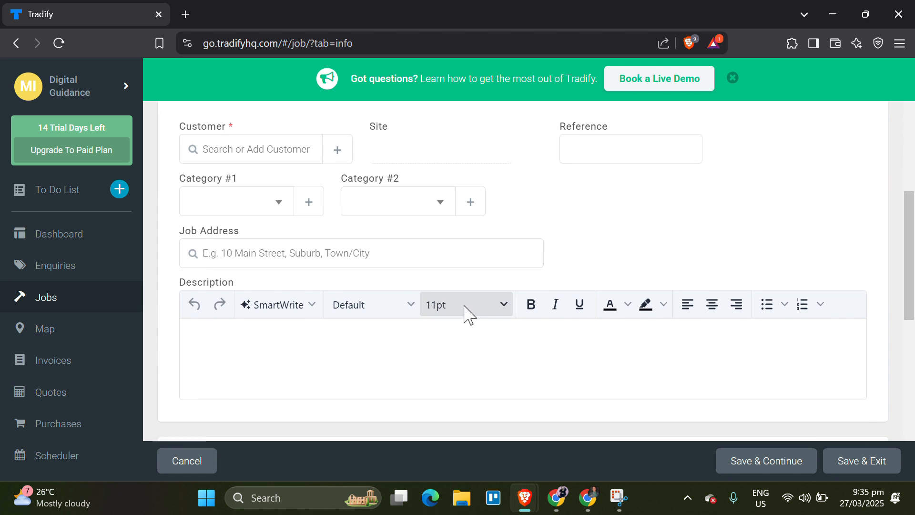
scroll(629, 241, down, 2)
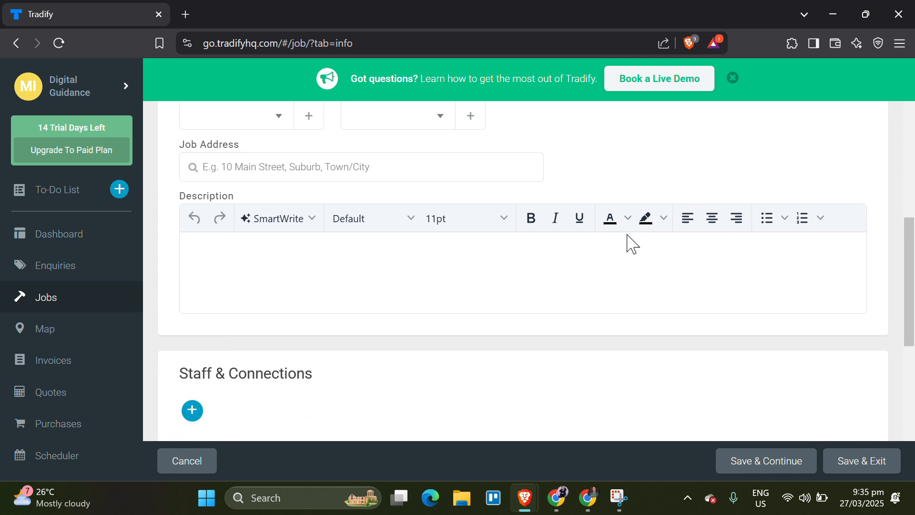
scroll(629, 242, up, 2)
scroll(629, 242, down, 5)
scroll(628, 243, up, 3)
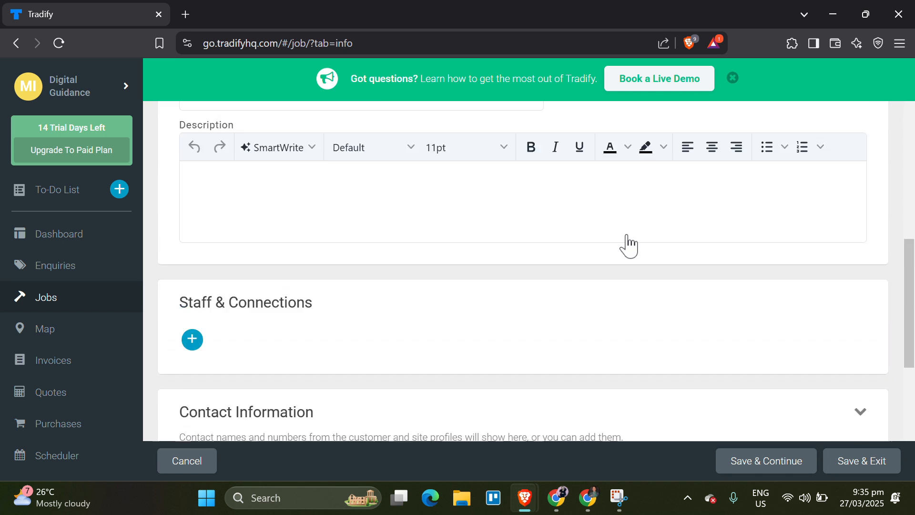
scroll(629, 242, up, 5)
scroll(629, 243, down, 1)
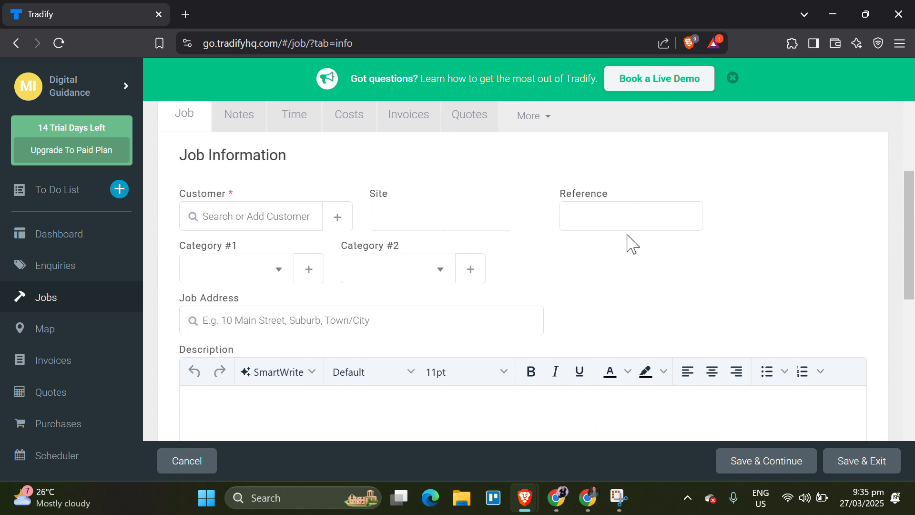
scroll(629, 243, up, 1)
scroll(629, 243, down, 1)
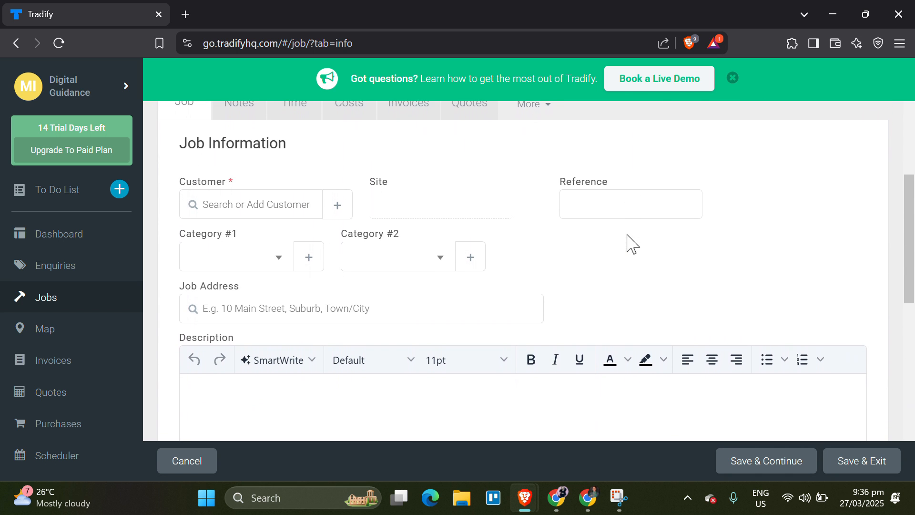
scroll(629, 243, up, 2)
scroll(629, 243, down, 1)
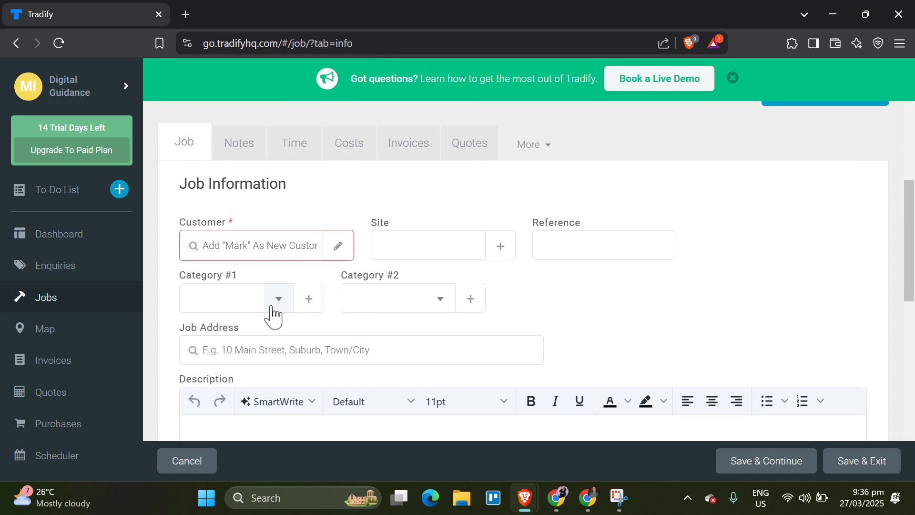
Set the job's Category #1 to Low Priority and Category #2 to Service
click(274, 310)
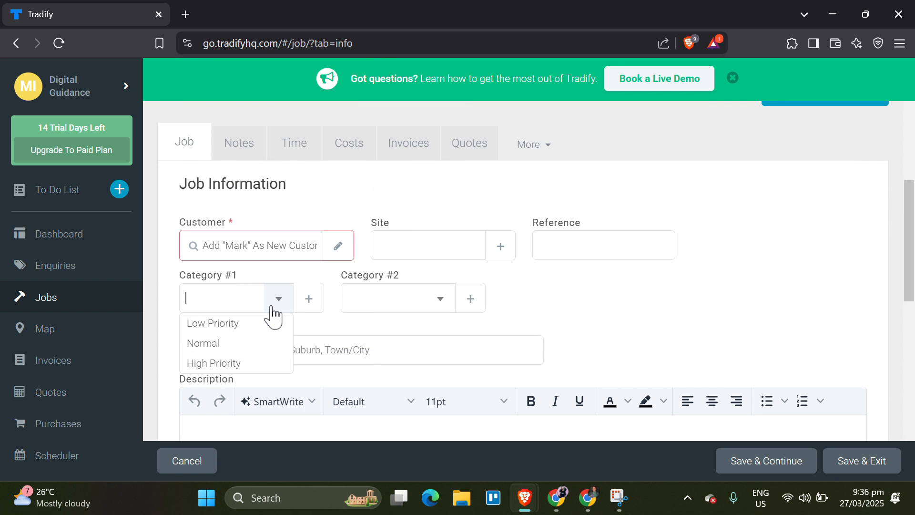
click(256, 323)
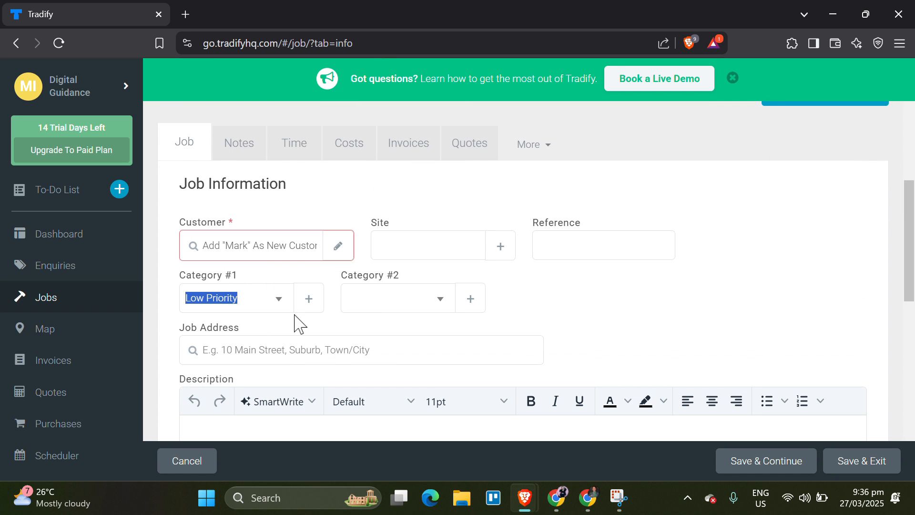
click(437, 301)
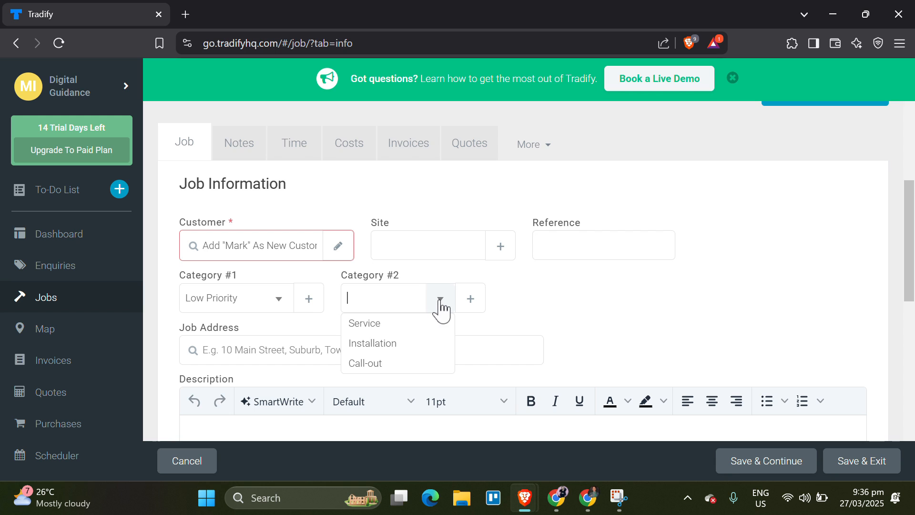
click(420, 327)
Enter the city as the job address
scroll(420, 333, down, 1)
click(362, 306)
key(Caps_Lock)
text(O)
key(Caps_Lock)
text(roqui)
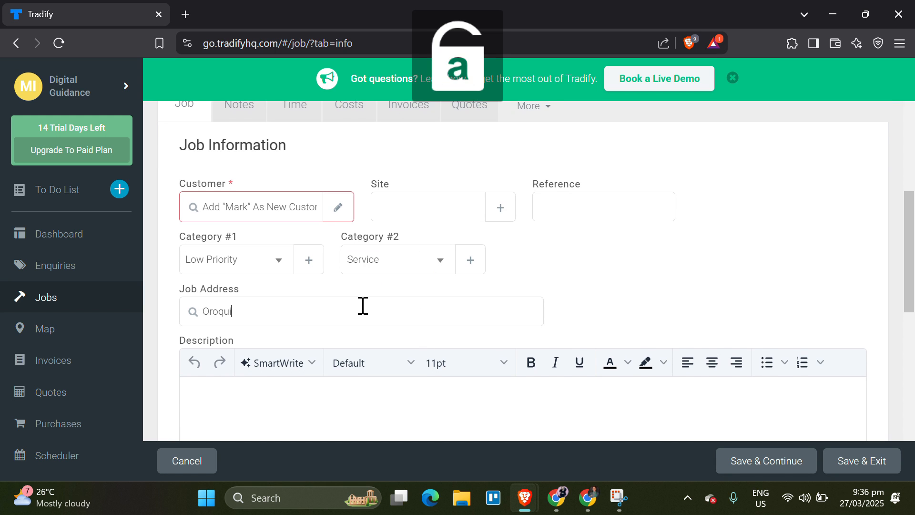
text(eta City)
Enter "insert description" as the job description and save the job, keeping it open
scroll(367, 324, down, 1)
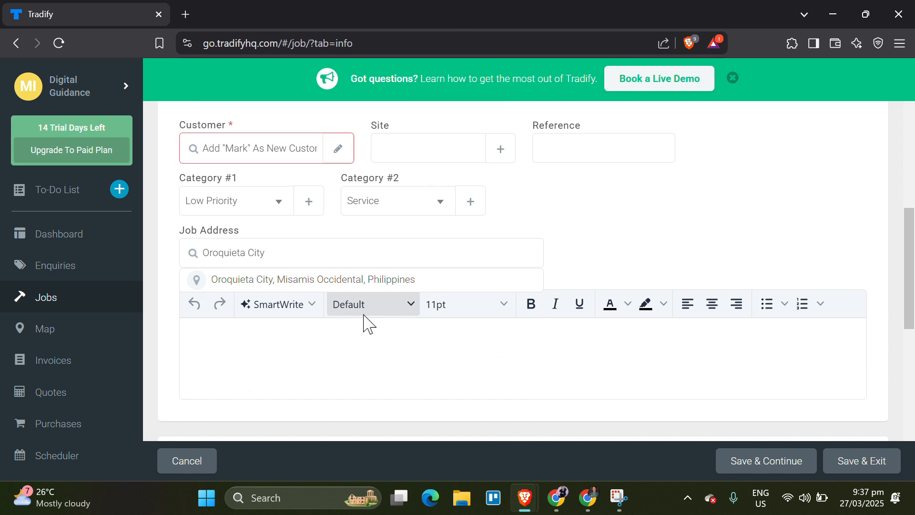
click(367, 364)
text(insert d)
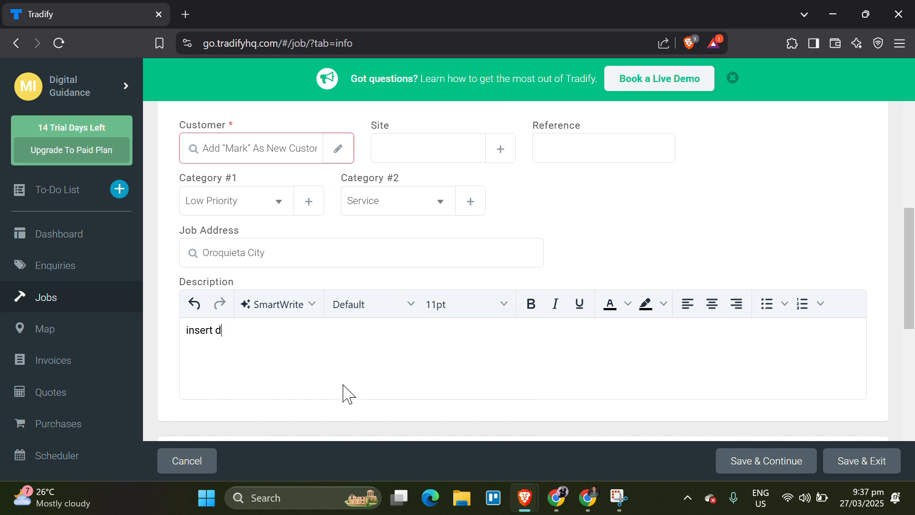
text(escription)
scroll(348, 394, down, 1)
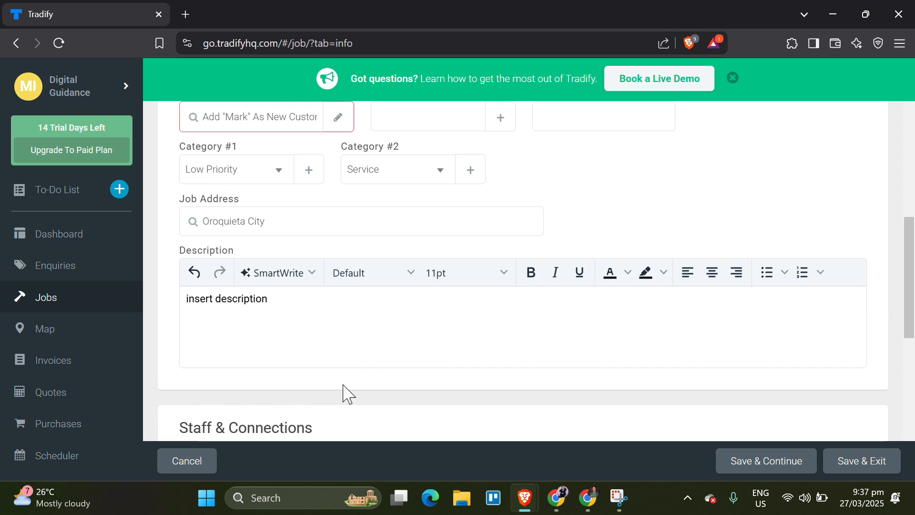
scroll(348, 394, down, 2)
click(796, 461)
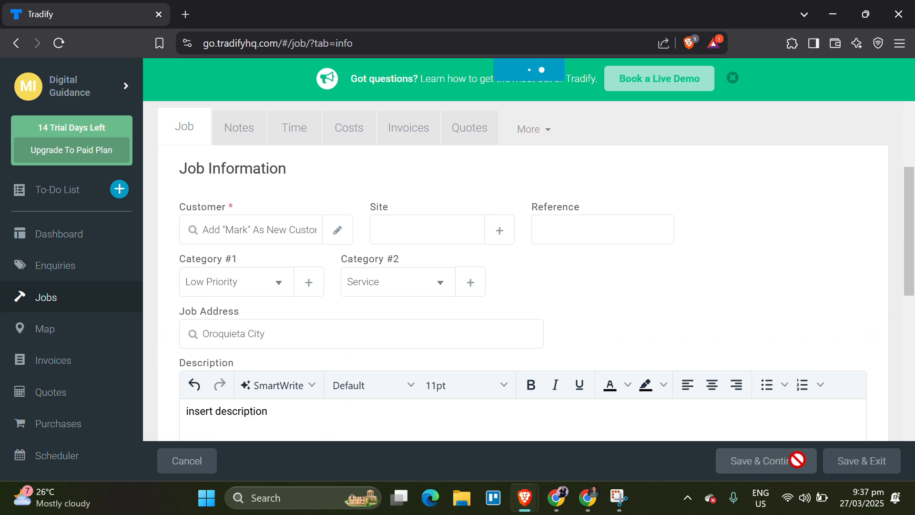
click(380, 22)
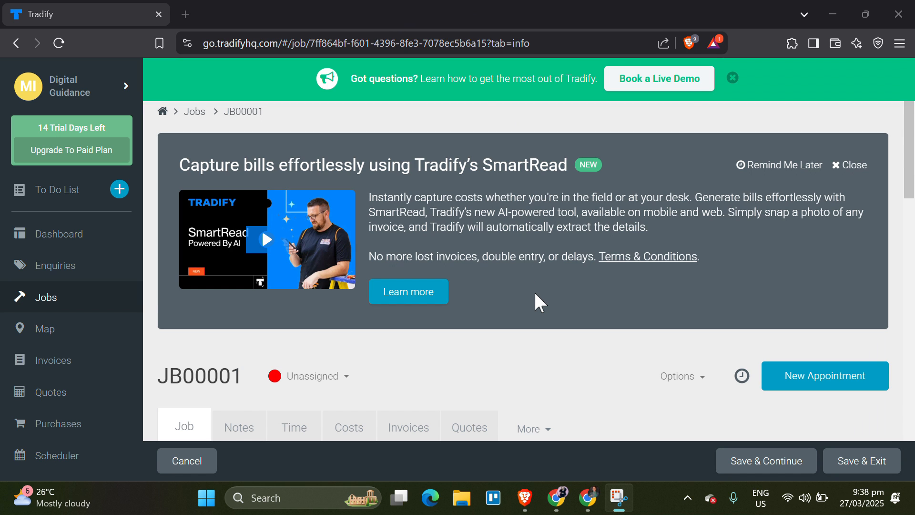
Create a new task for the job and name it "Install Pipes"
scroll(535, 295, down, 4)
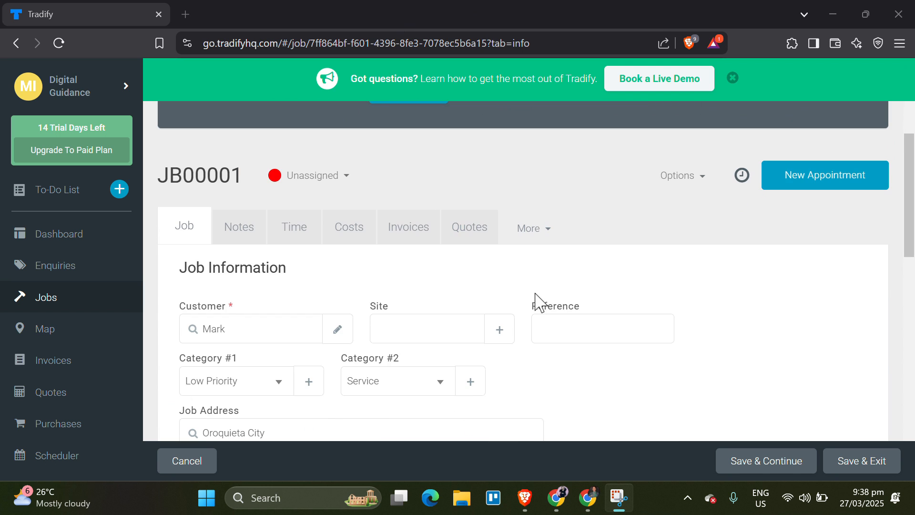
scroll(535, 300, down, 10)
click(535, 300)
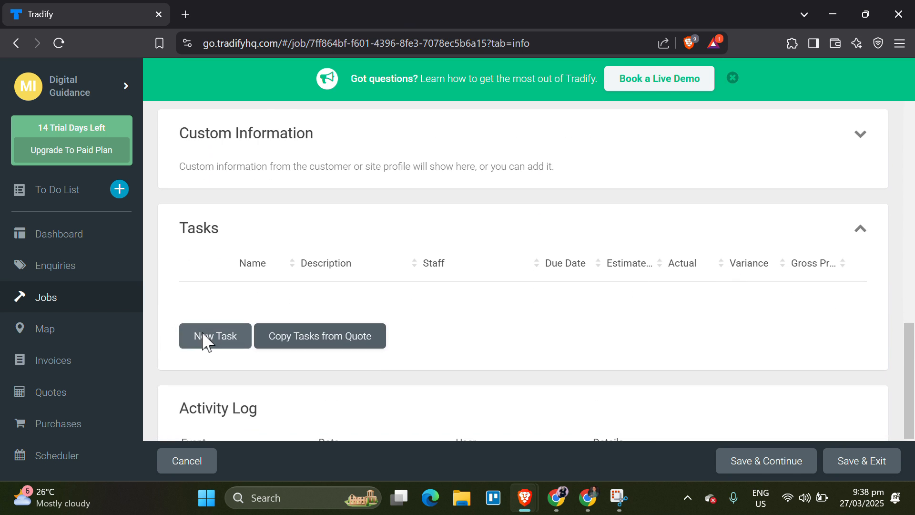
click(204, 336)
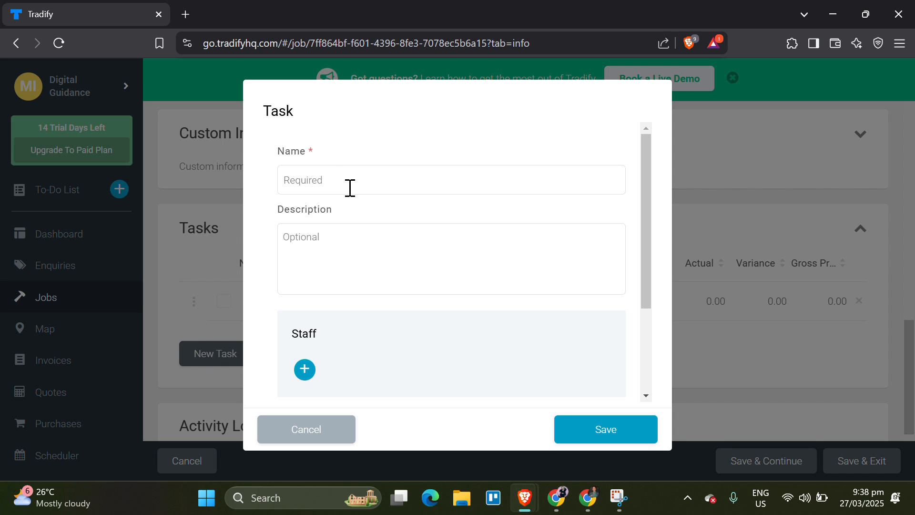
key(Caps_Lock)
text(I)
key(Caps_Lock)
text(nstall Pipes)
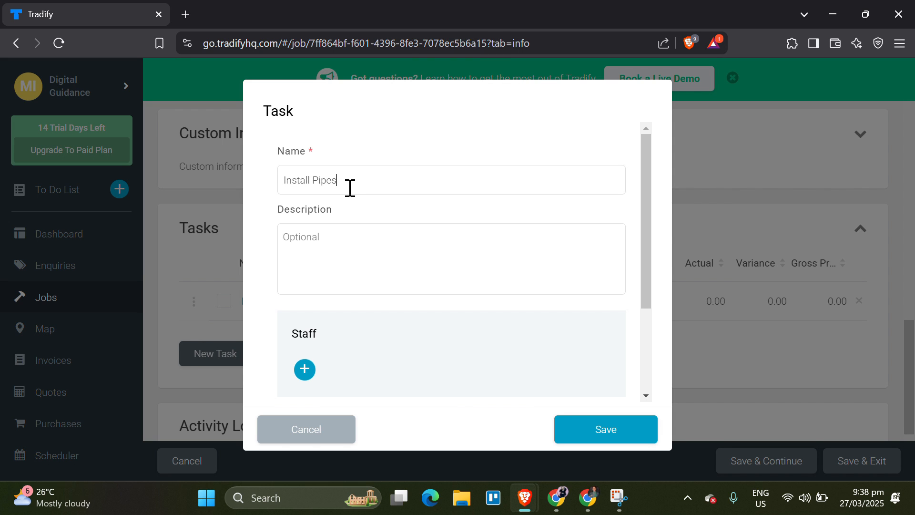
Assign the available staff member to the Install Pipes task
scroll(343, 229, down, 3)
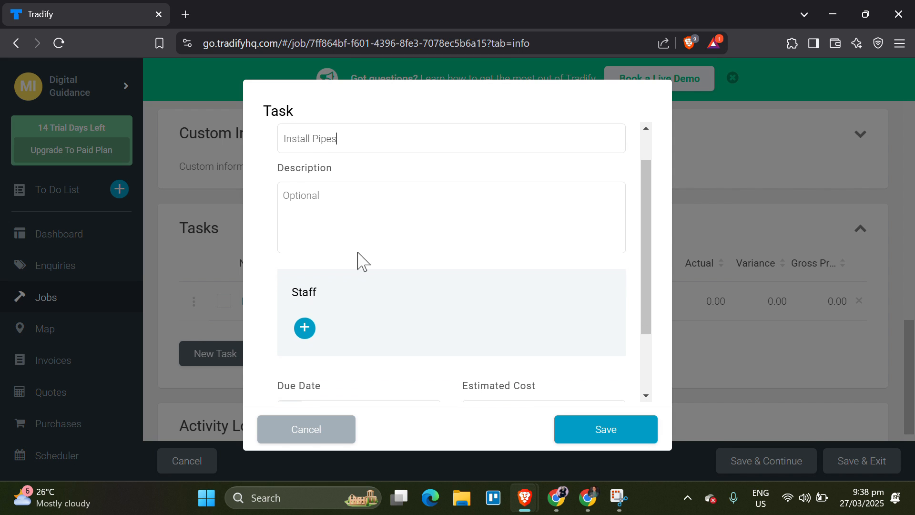
click(305, 302)
click(333, 282)
Set the task's due date to 30 Mar 2025
scroll(360, 343, down, 1)
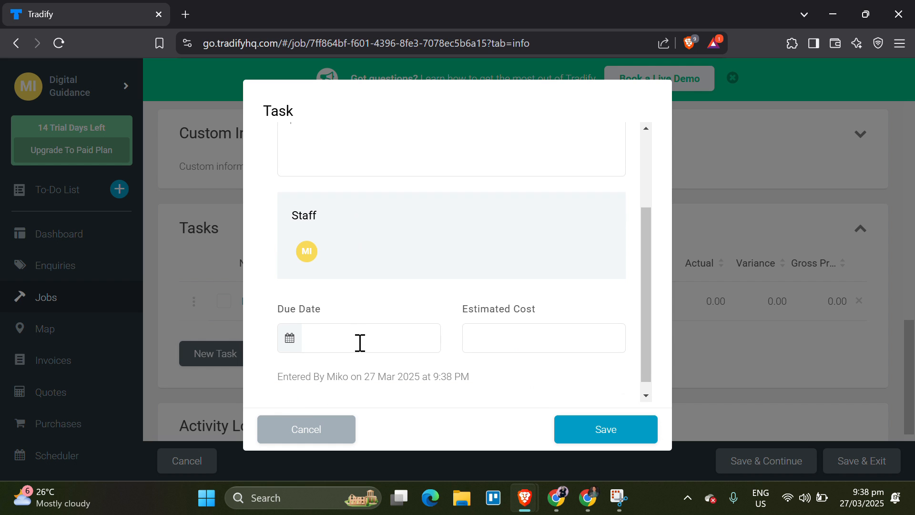
click(360, 343)
key(Caps_Lock)
text(M)
key(Caps_Lock)
text(a)
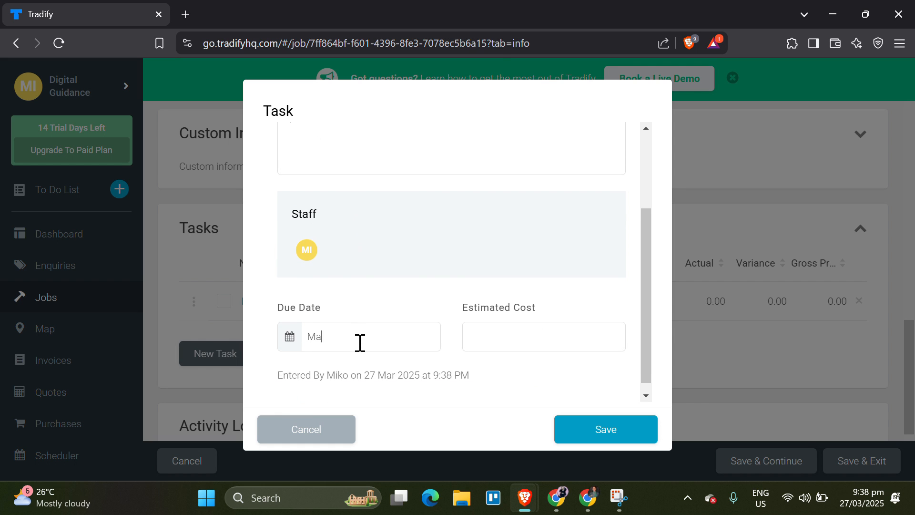
click(289, 347)
click(438, 281)
Set the task's estimated cost to 30,000 and save the task
click(507, 341)
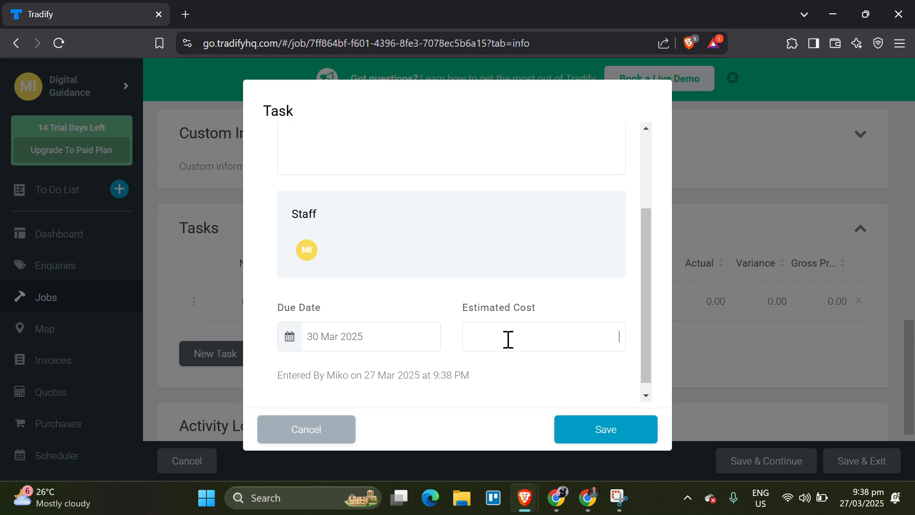
text(30,000)
click(600, 431)
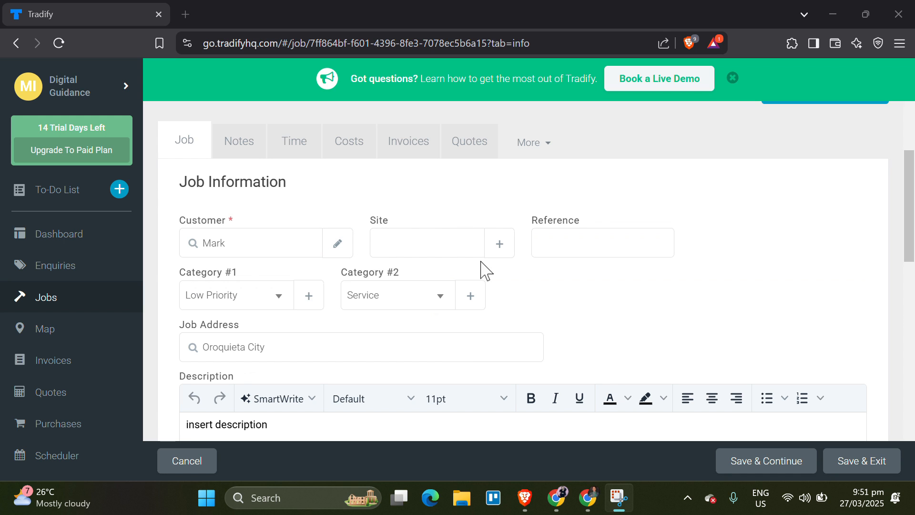
Create a new note on the job with the text "INsert notes in here here"
click(243, 141)
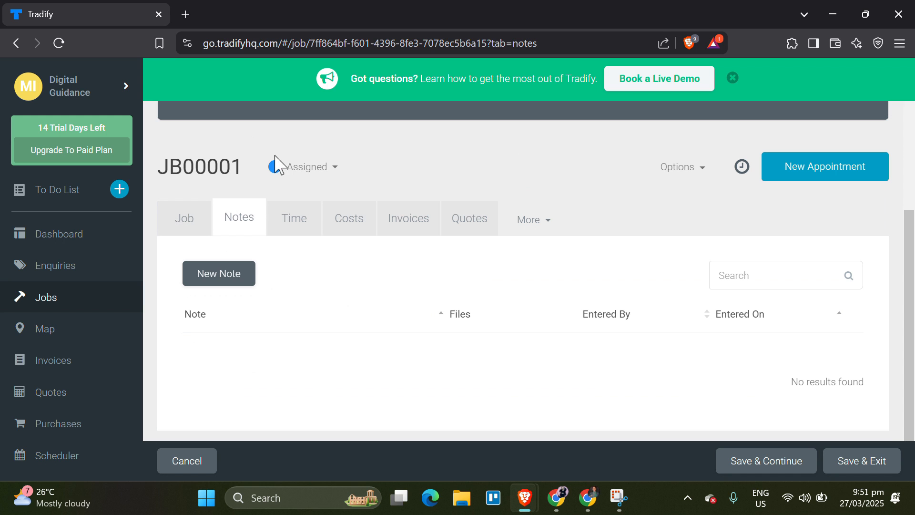
click(221, 272)
key(Caps_Lock)
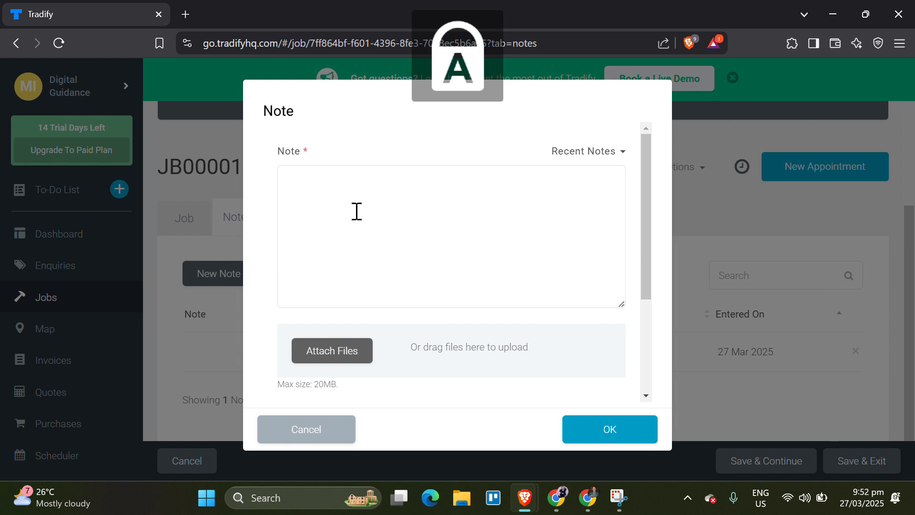
text(INsert notes in here here)
Review the note's file attachment and staff notification options and save the note
scroll(351, 300, down, 1)
scroll(349, 293, down, 2)
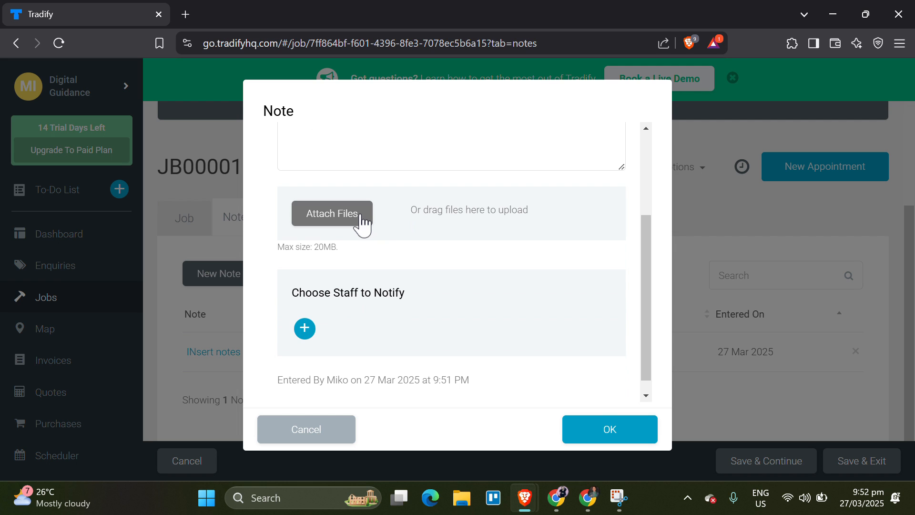
scroll(431, 219, down, 1)
scroll(437, 222, up, 1)
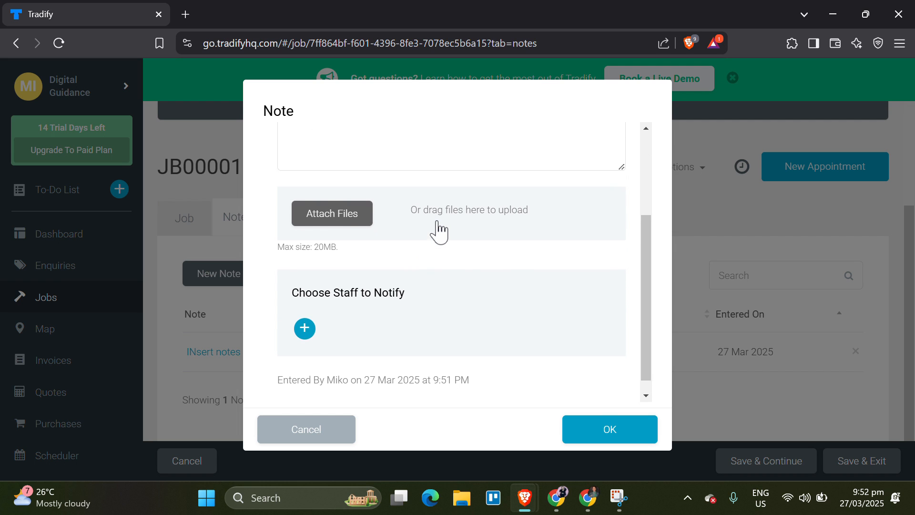
scroll(437, 231, up, 1)
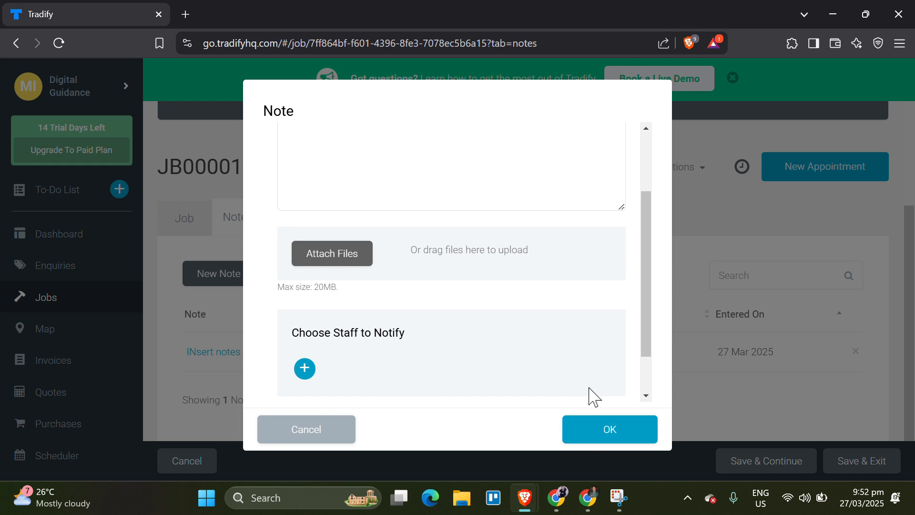
click(608, 429)
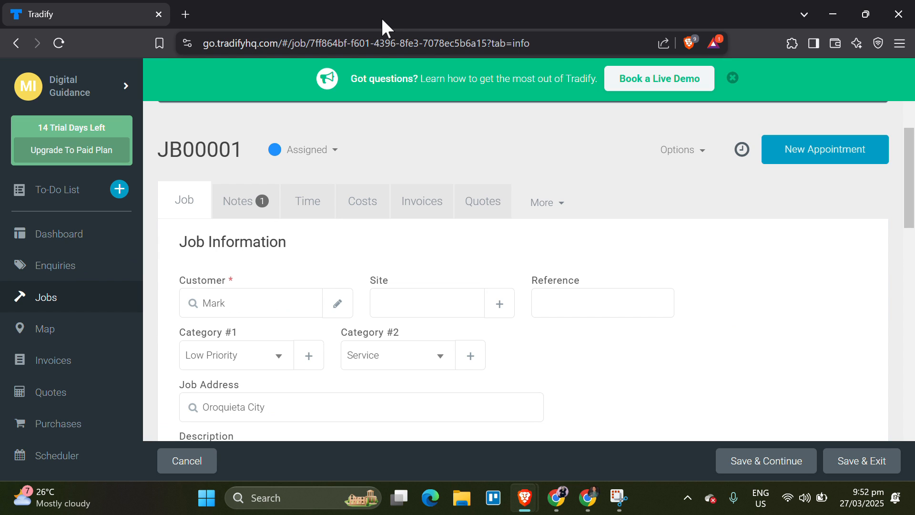
click(381, 20)
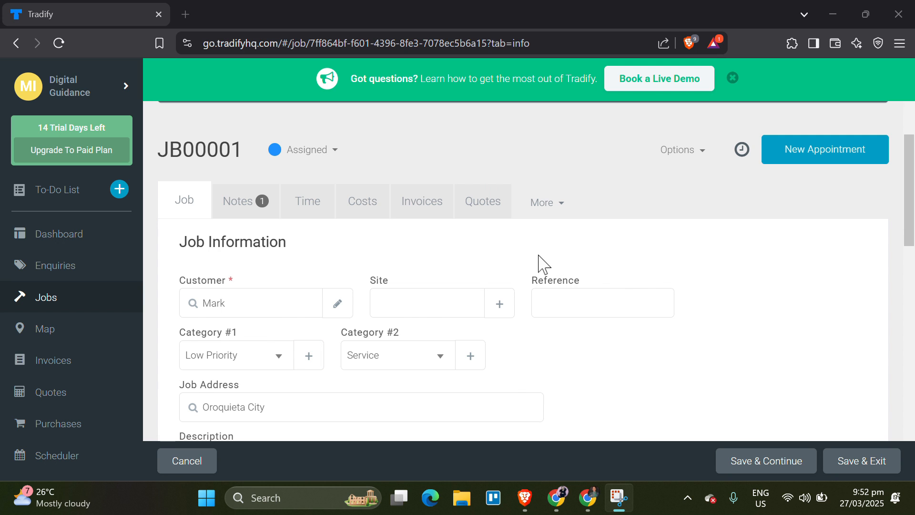
Start a new quote for the job and examine its customer, date, tax and description fields
click(484, 206)
click(220, 281)
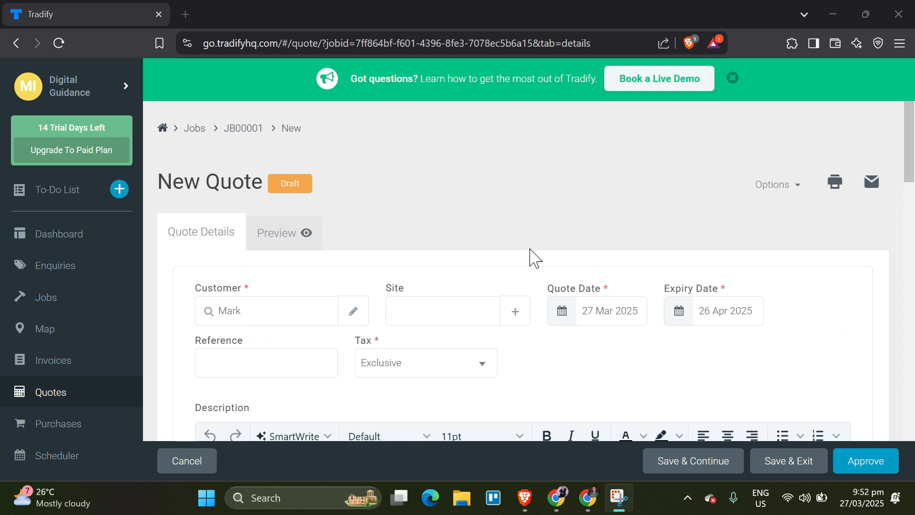
scroll(530, 258, down, 1)
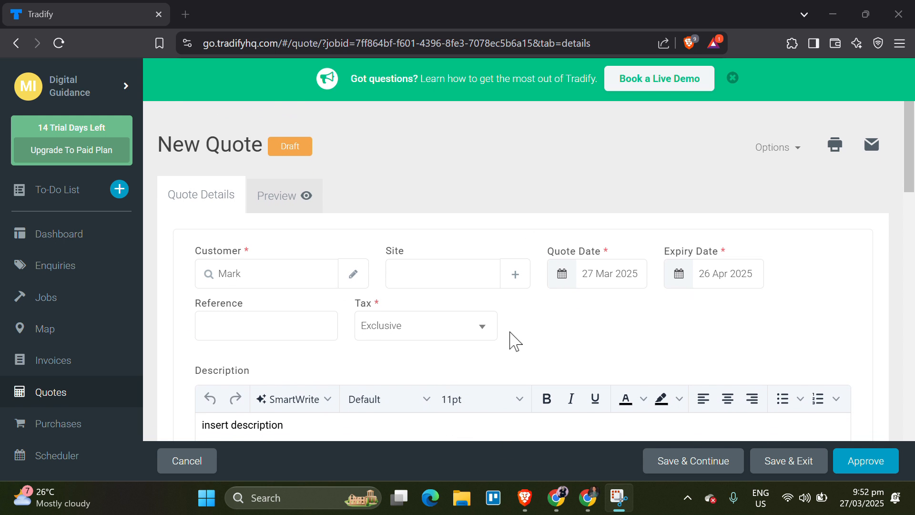
scroll(482, 284, down, 1)
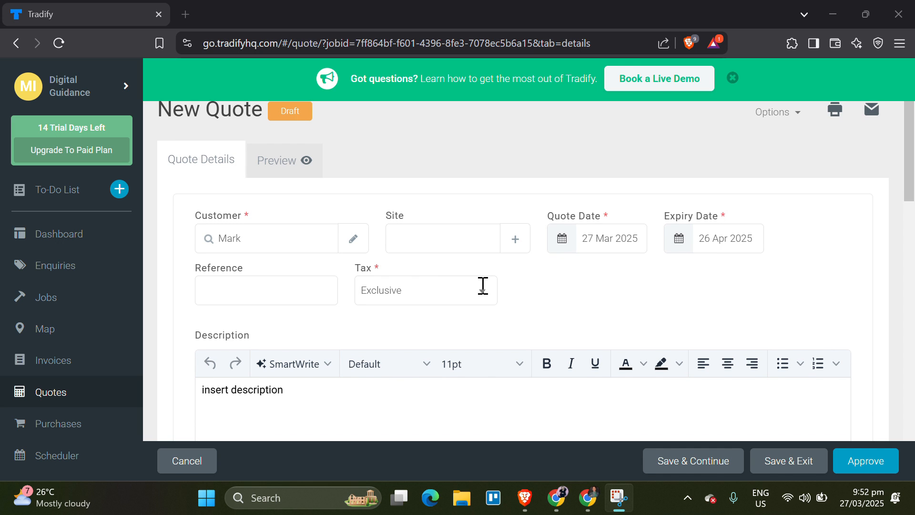
scroll(482, 284, down, 1)
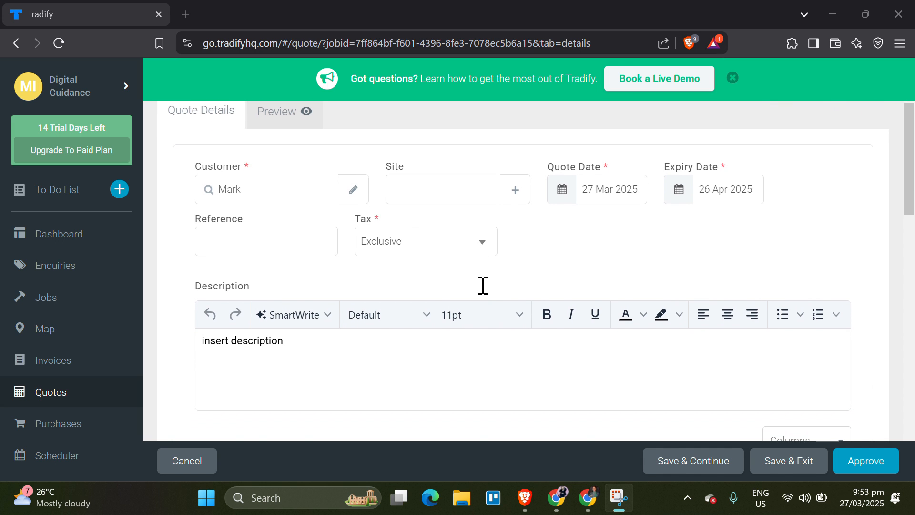
scroll(483, 285, down, 1)
scroll(519, 416, up, 2)
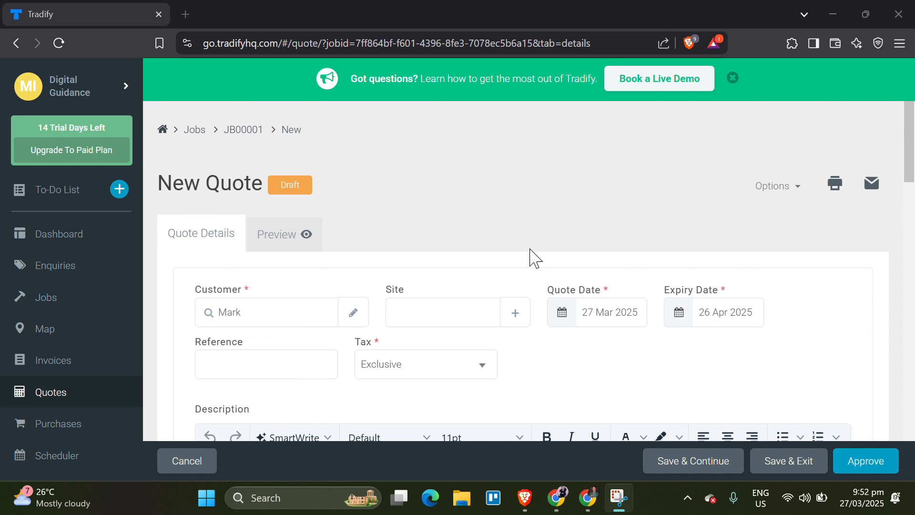
scroll(529, 248, down, 1)
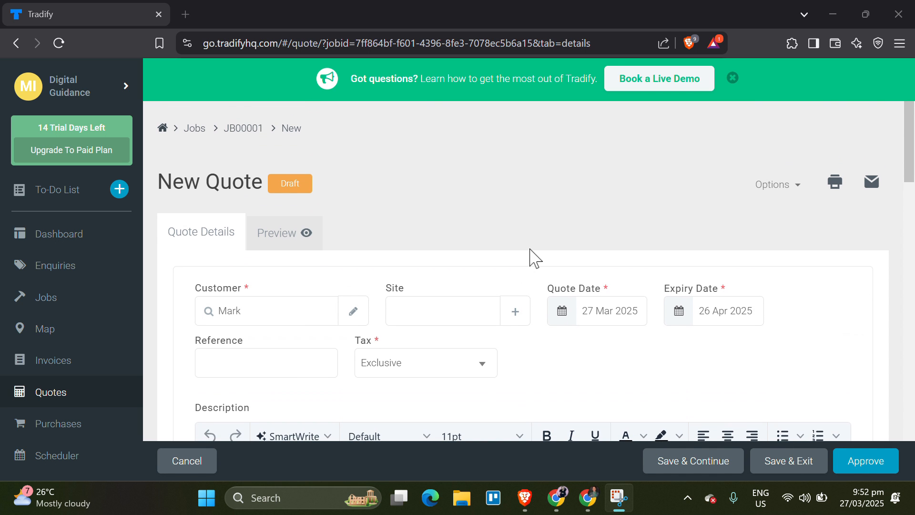
scroll(538, 262, down, 1)
scroll(517, 417, up, 1)
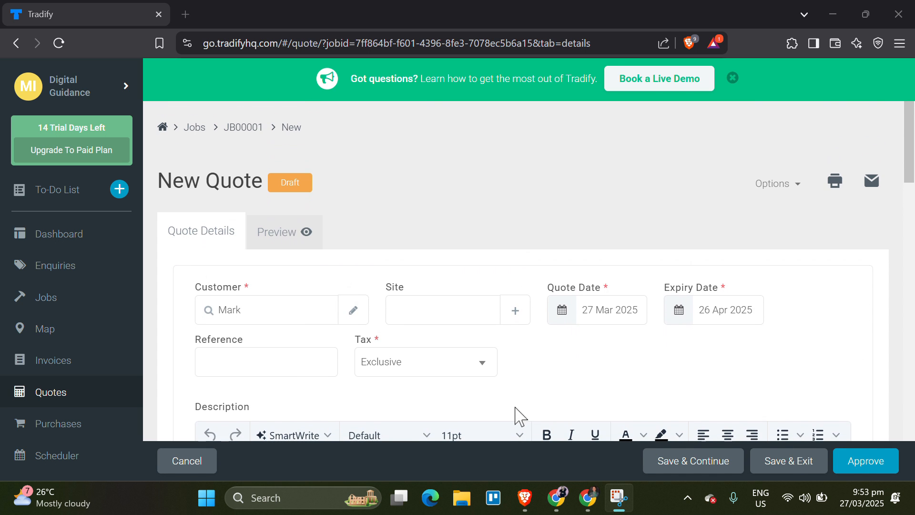
Preview the draft quote document and approve the quote
click(293, 232)
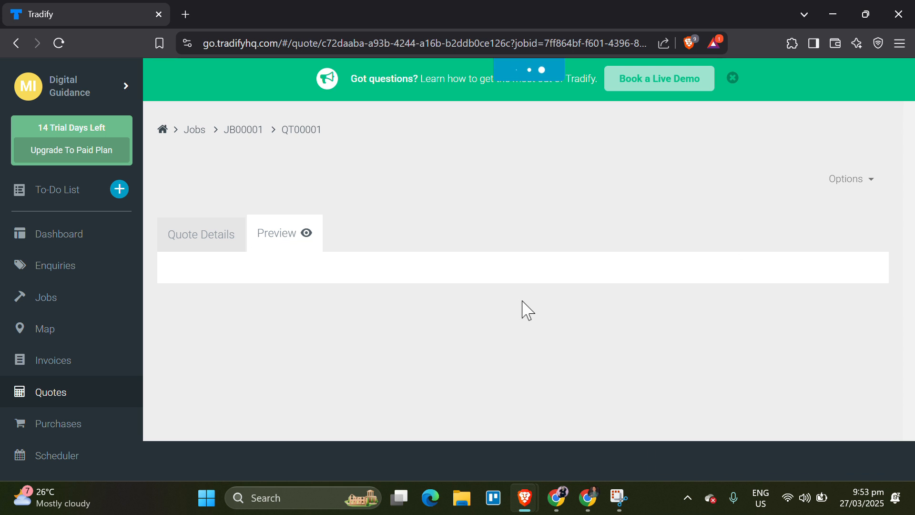
scroll(472, 195, down, 1)
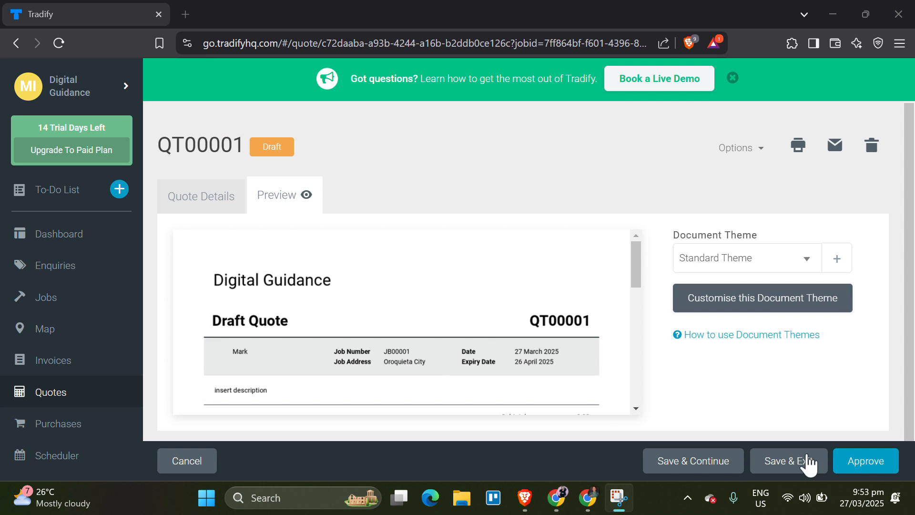
click(864, 460)
click(622, 177)
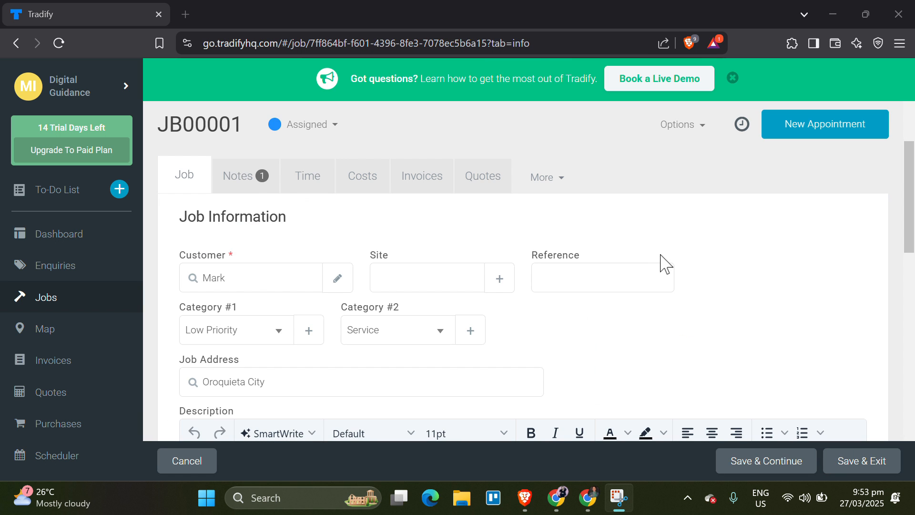
Start a new invoice for the job and view the Time & Materials From Job invoice options
click(427, 178)
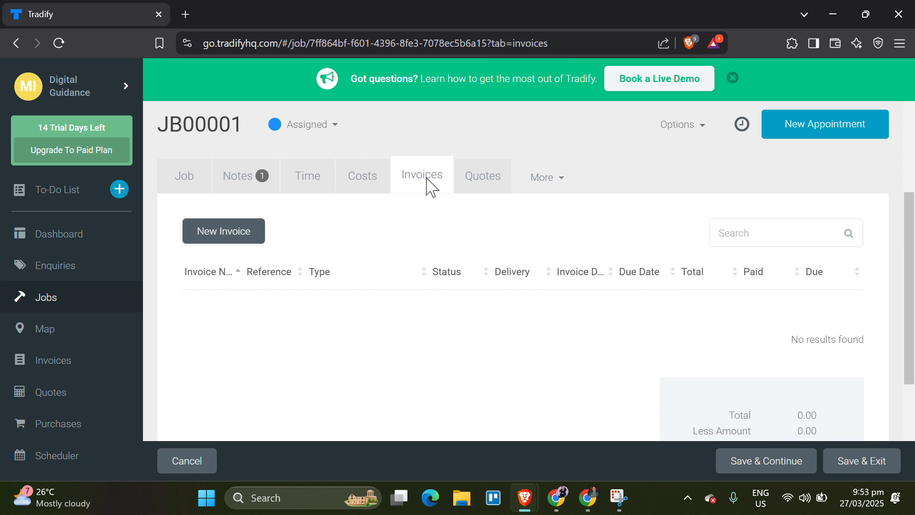
click(214, 234)
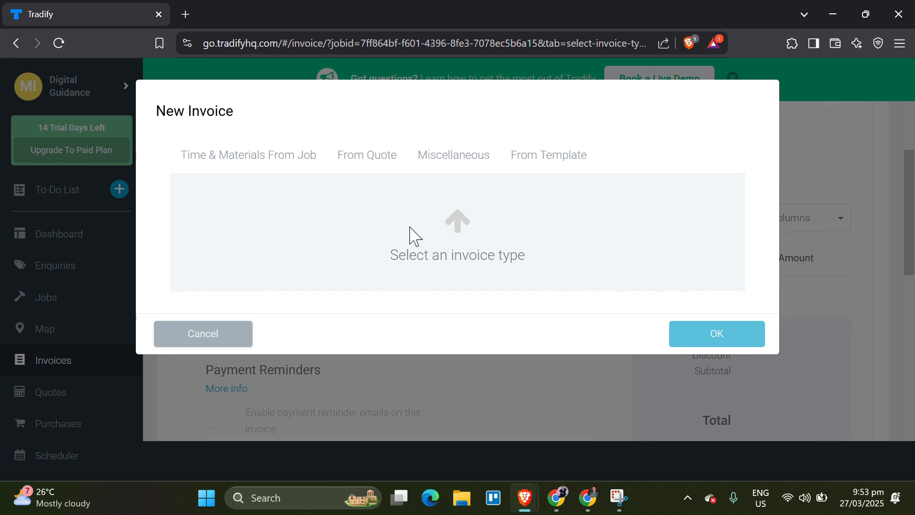
click(296, 155)
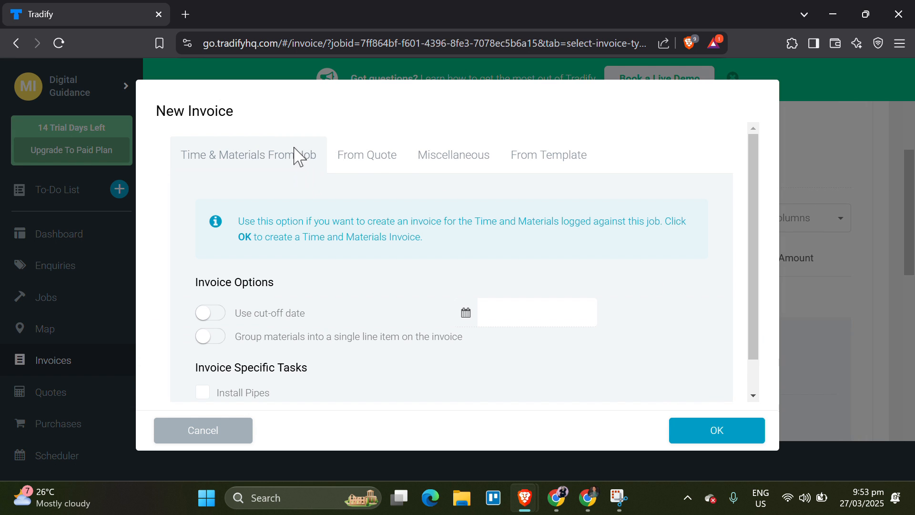
Create the invoice from the job's accepted quote with the invoice type Fixed amount
click(374, 153)
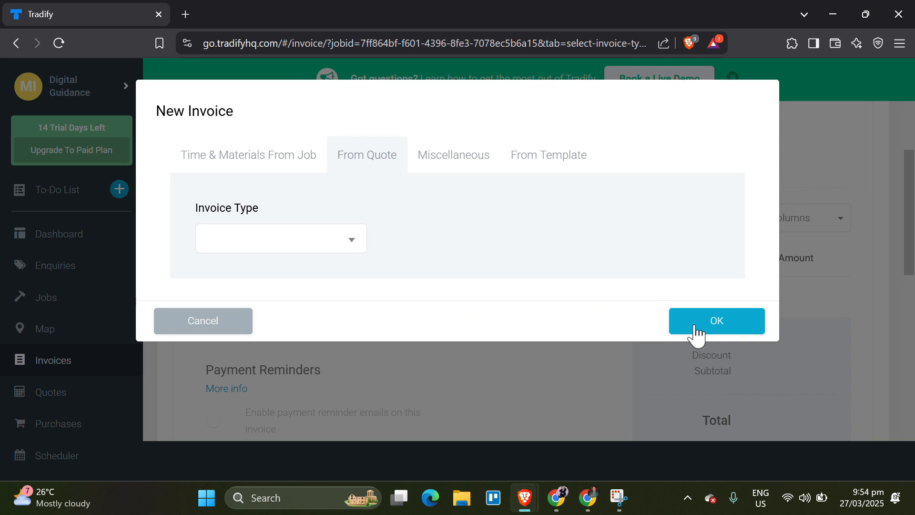
click(288, 244)
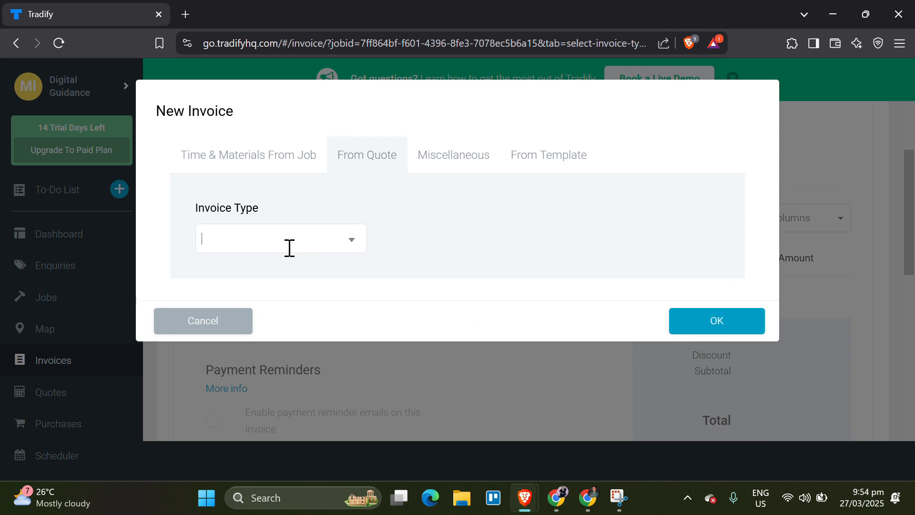
click(281, 350)
click(687, 414)
click(352, 361)
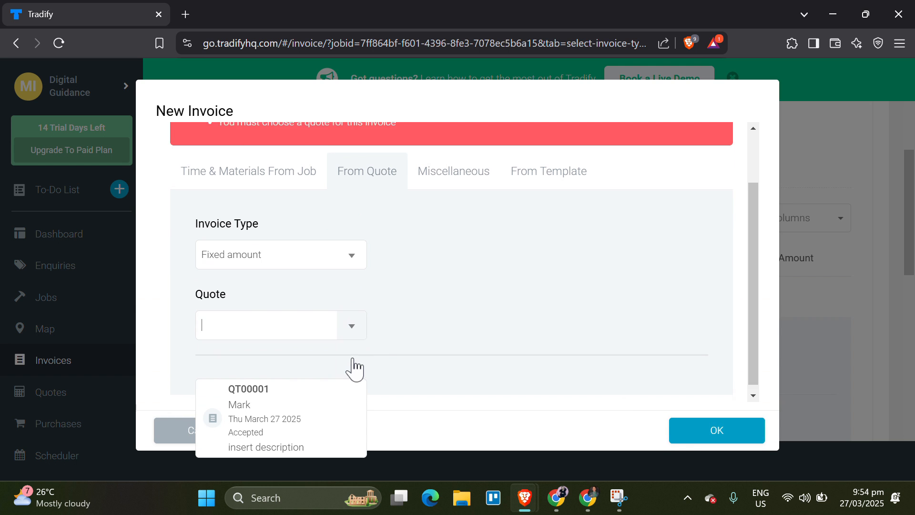
click(305, 410)
click(693, 426)
click(592, 147)
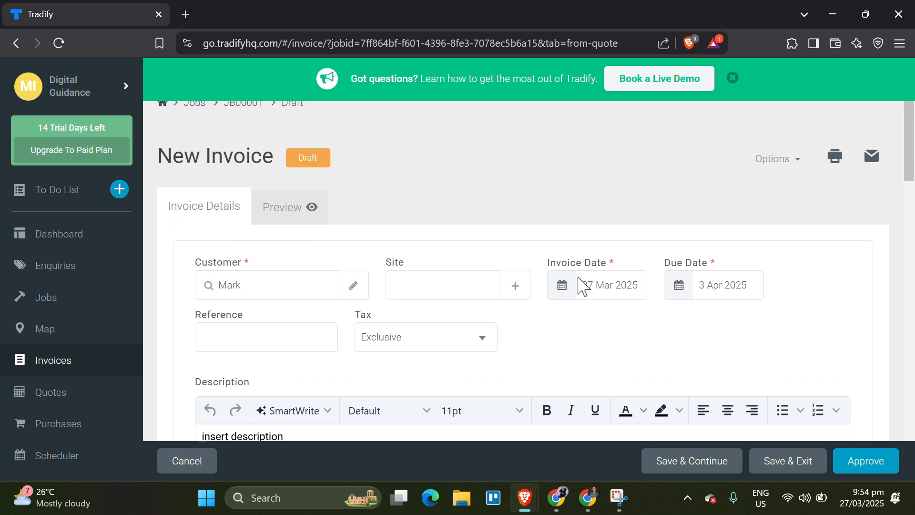
Review the draft invoice's details and add a blank price list item line to it
scroll(548, 281, down, 2)
click(474, 272)
scroll(668, 316, down, 5)
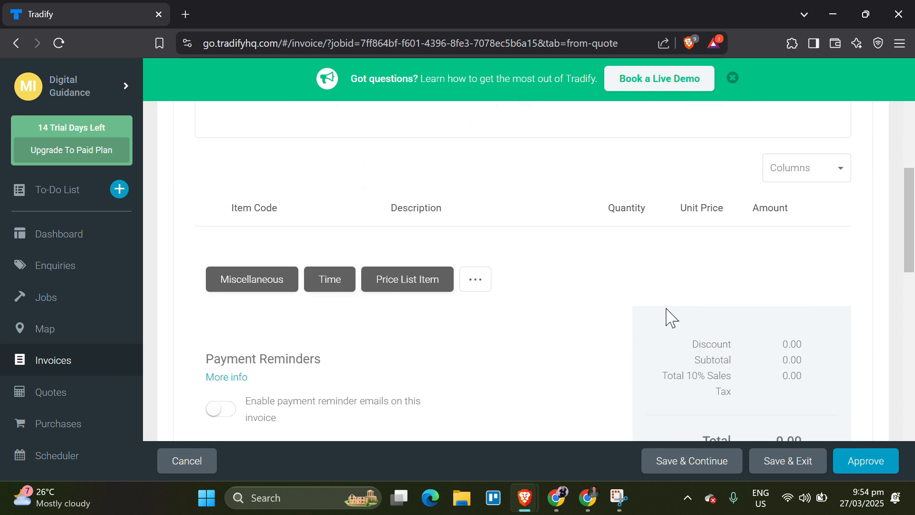
scroll(431, 341, up, 2)
click(420, 377)
scroll(529, 379, down, 2)
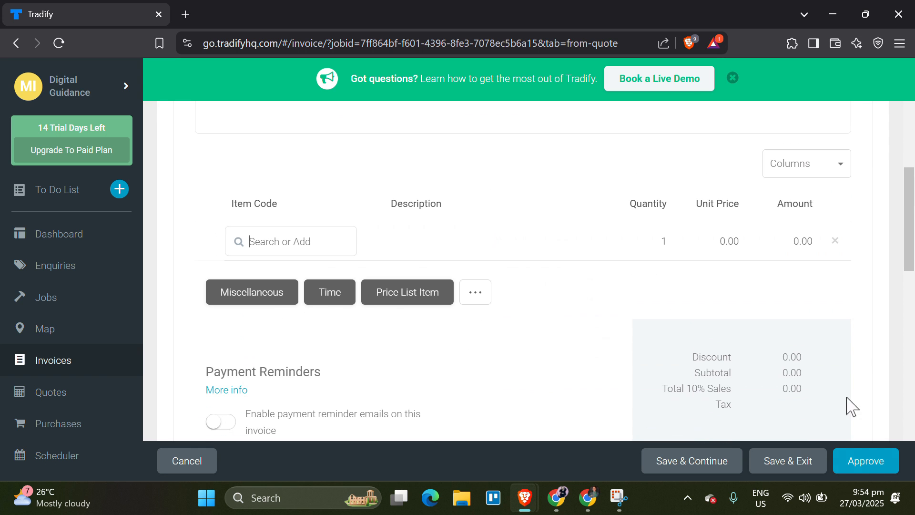
Approve the invoice, create an invoice email for the customer, and review its recipient, subject, message and attachment fields
click(865, 460)
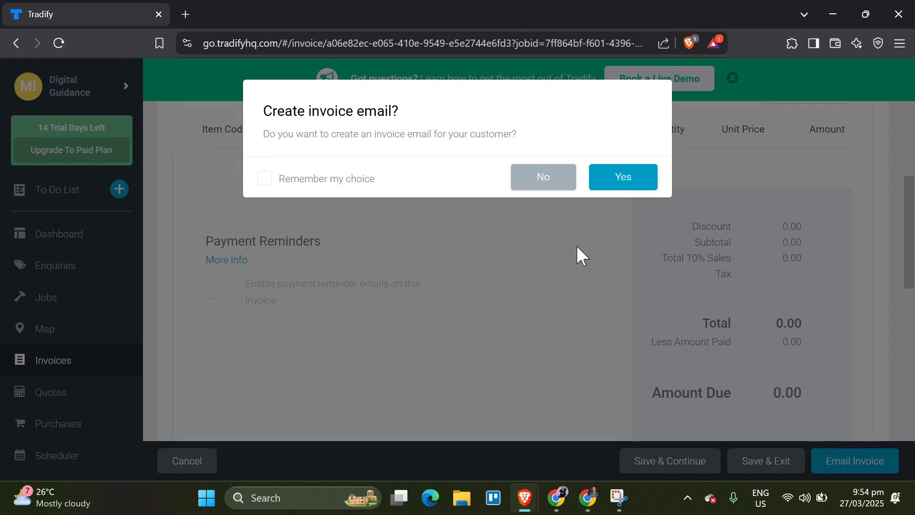
click(636, 174)
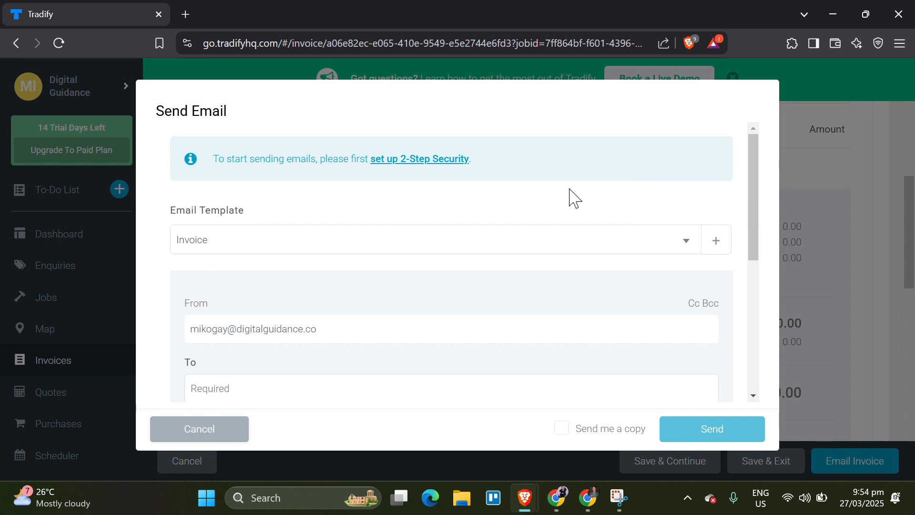
scroll(371, 247, down, 3)
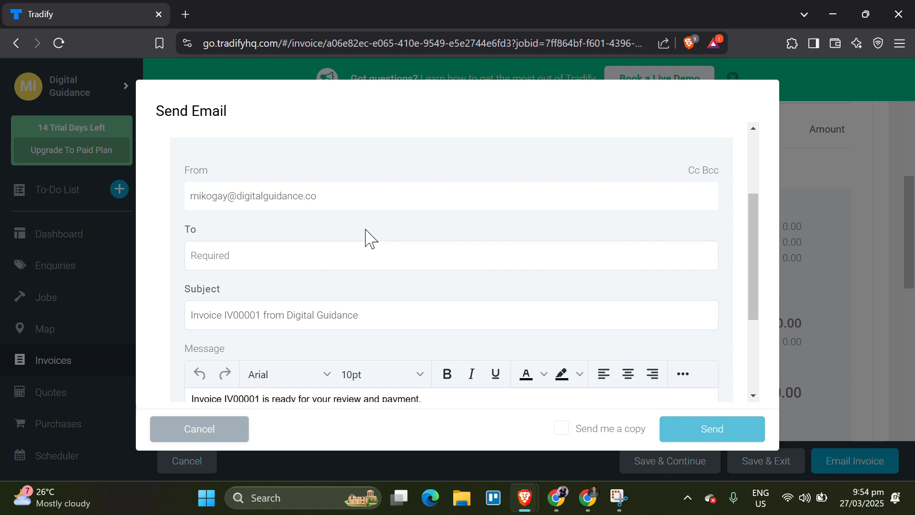
scroll(367, 237, down, 3)
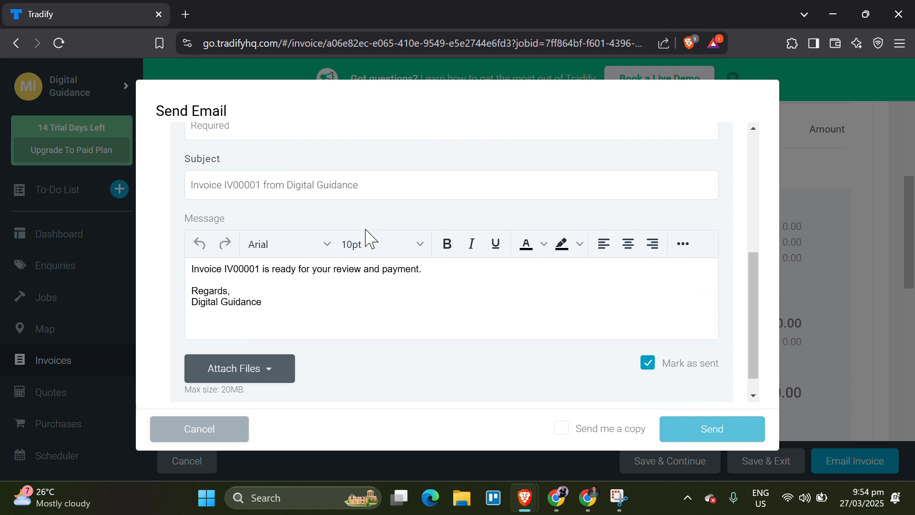
scroll(367, 237, up, 3)
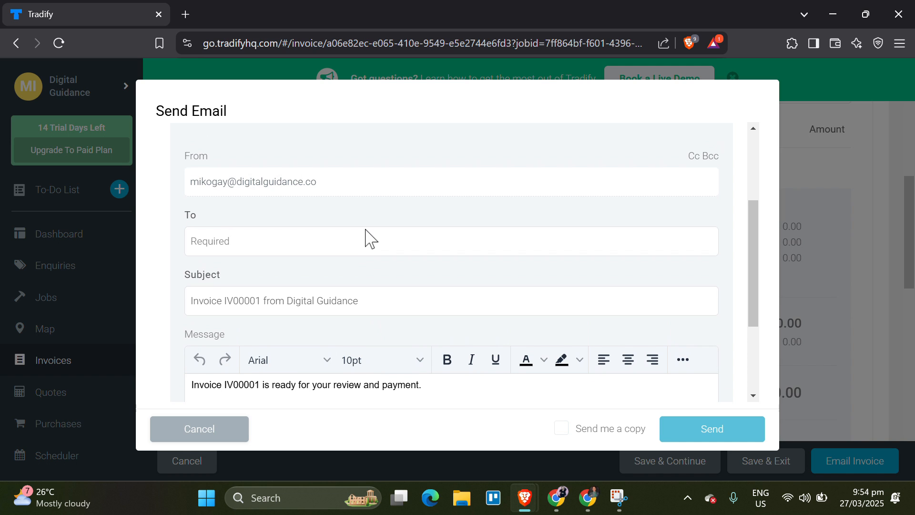
scroll(366, 237, up, 1)
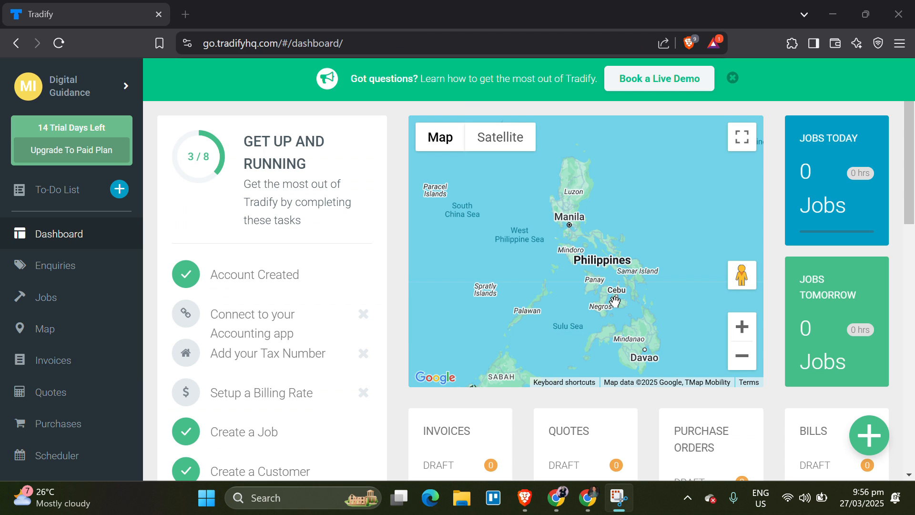
Open the Scheduler and dismiss the quick start video
click(45, 457)
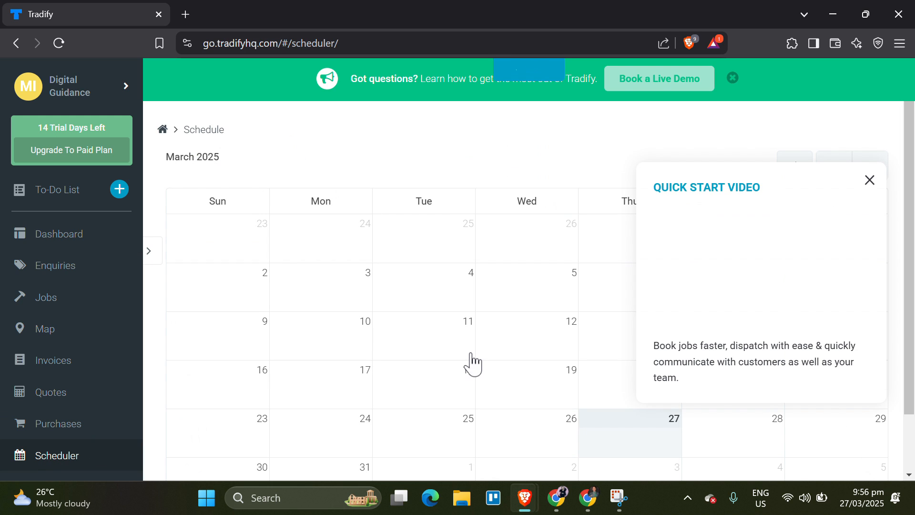
click(868, 180)
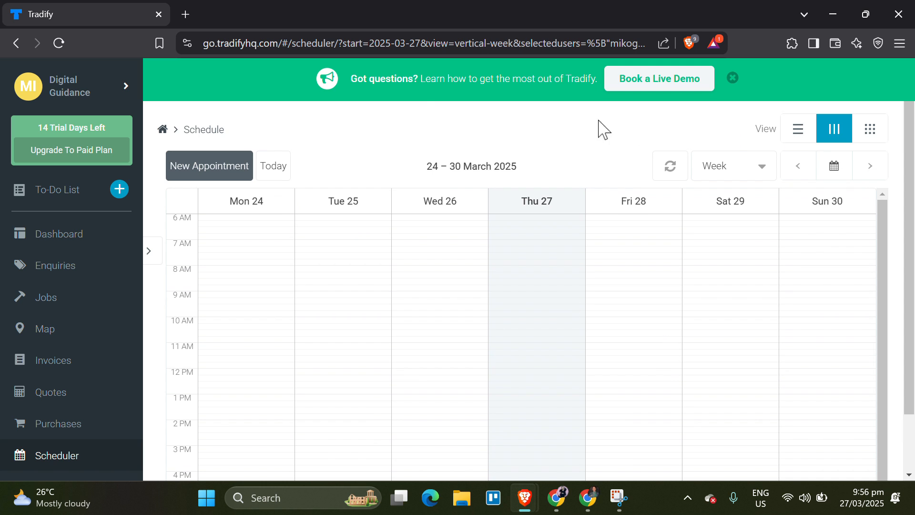
click(376, 24)
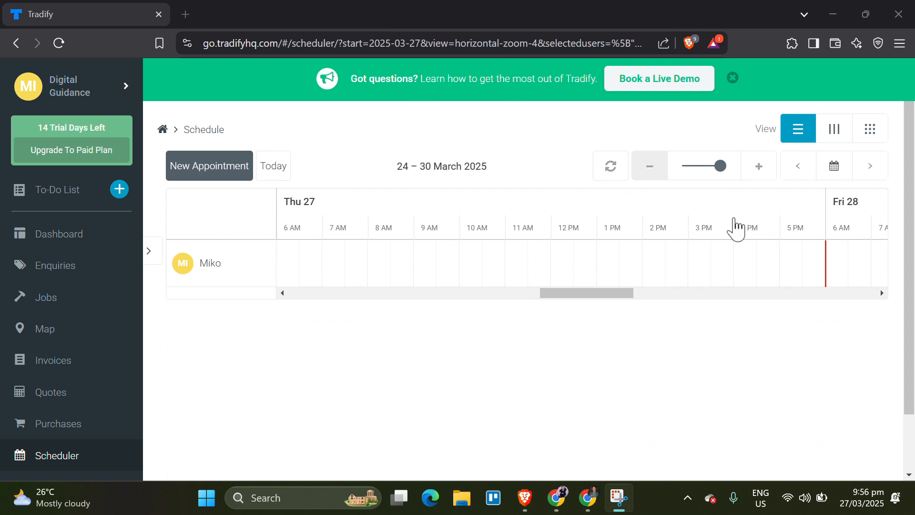
View the schedule in the vertical week layout and in the monthly calendar grid
click(828, 135)
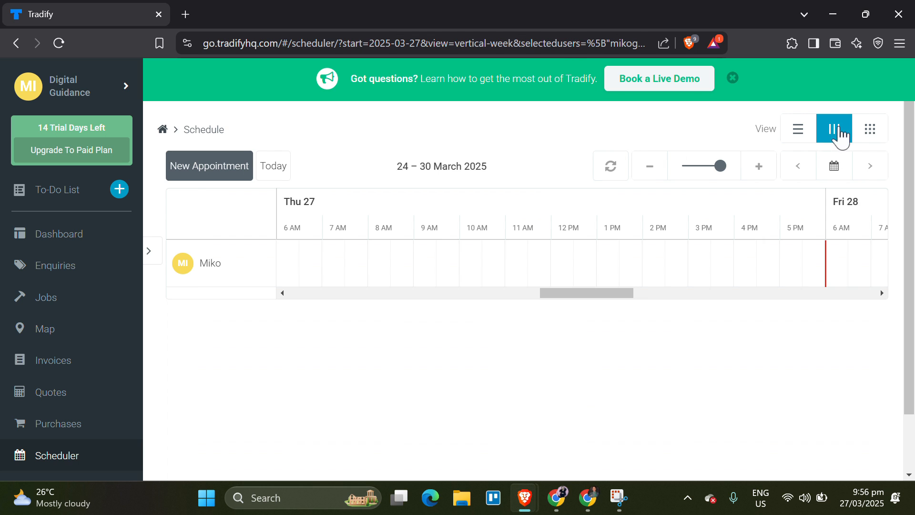
click(870, 135)
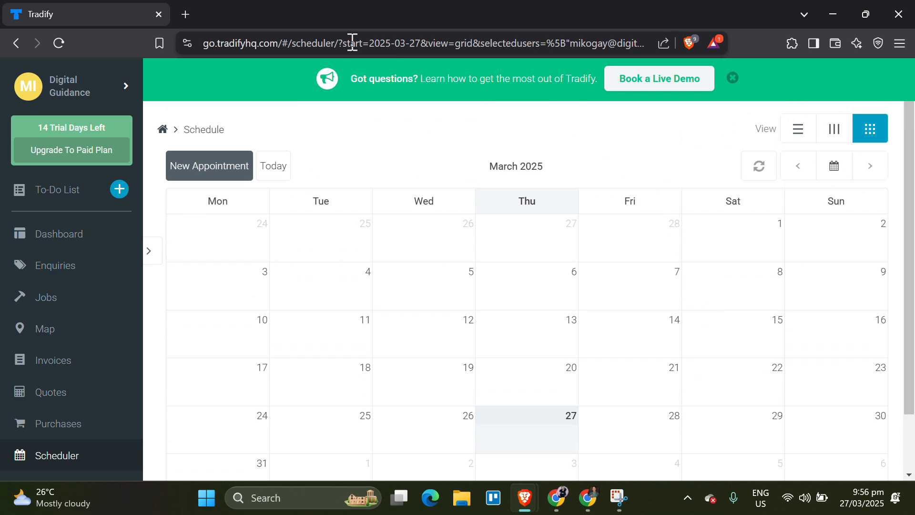
click(376, 23)
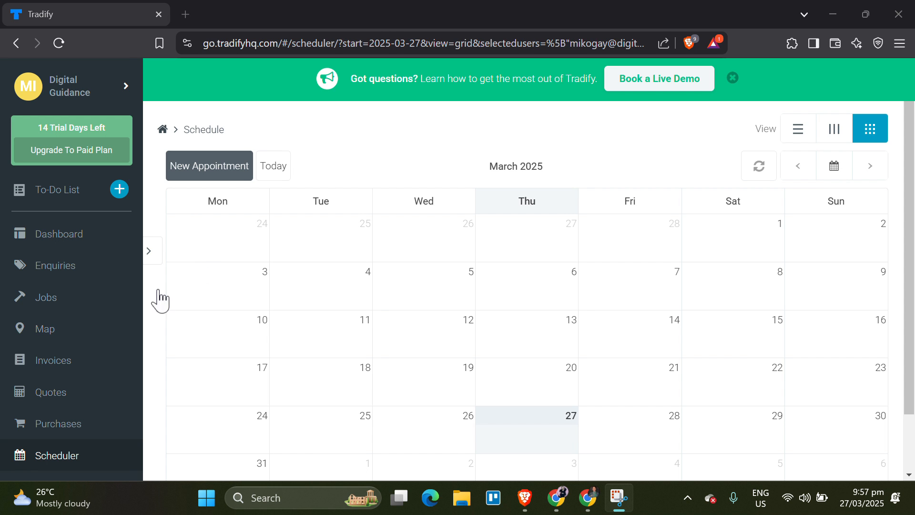
Create a customer record with only the customer's name filled in, and save it while keeping the record open
scroll(81, 347, down, 1)
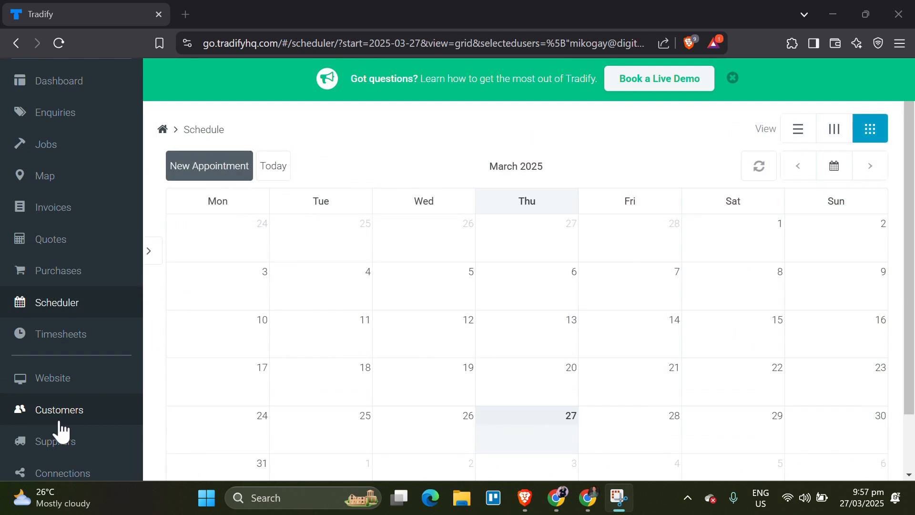
click(59, 419)
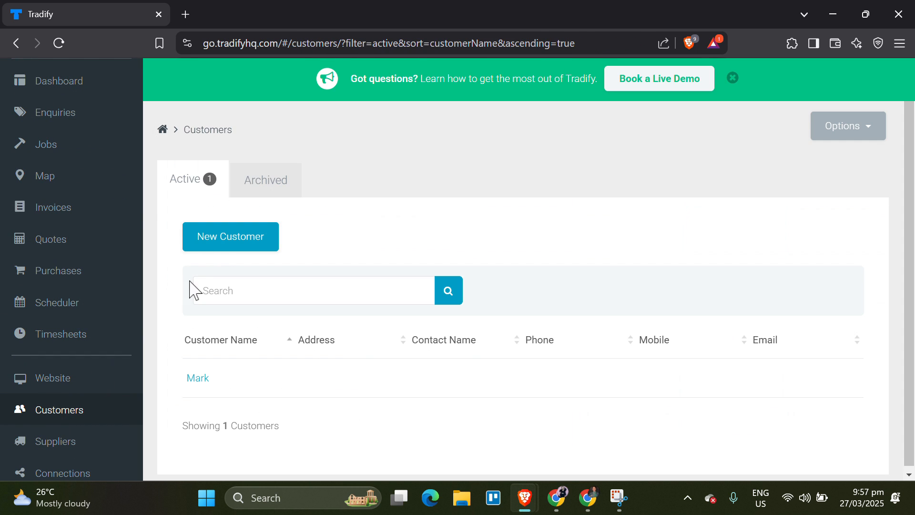
click(218, 242)
scroll(467, 312, down, 1)
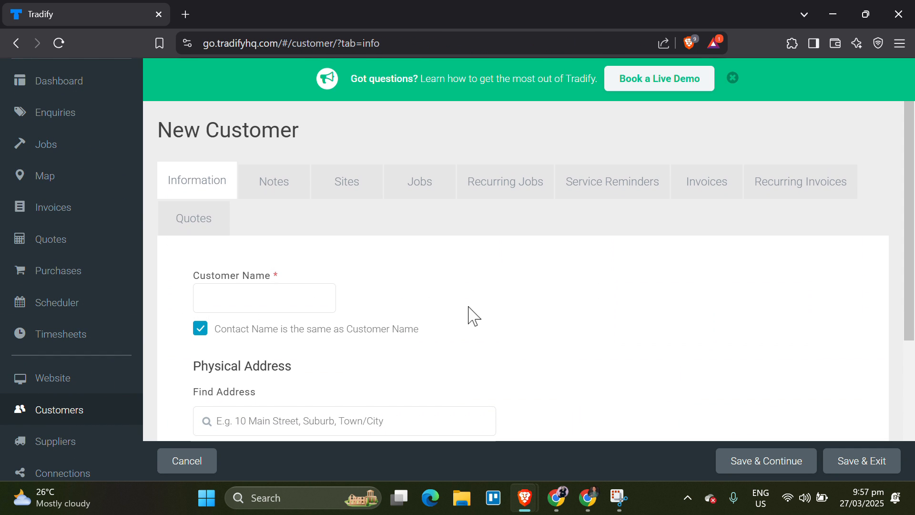
click(276, 296)
key(Caps_Lock)
text(H)
key(Caps_Lock)
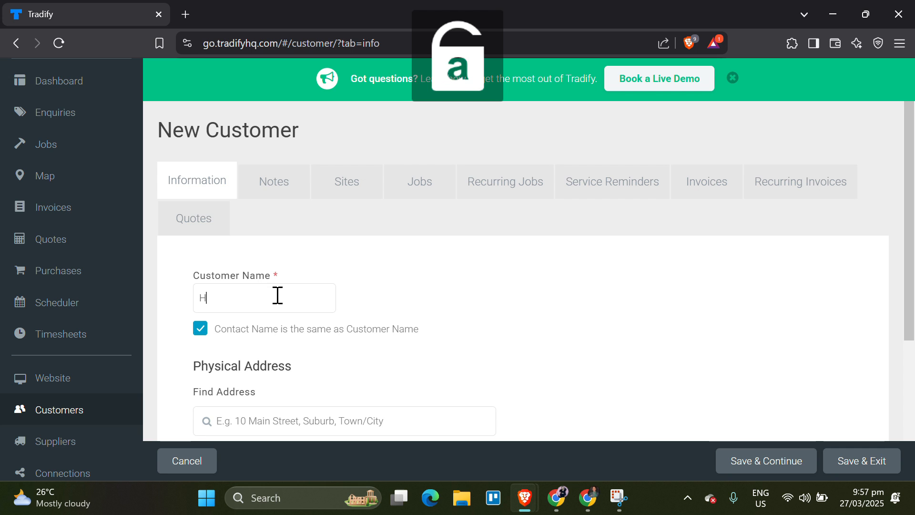
text(ayo)
scroll(276, 295, down, 2)
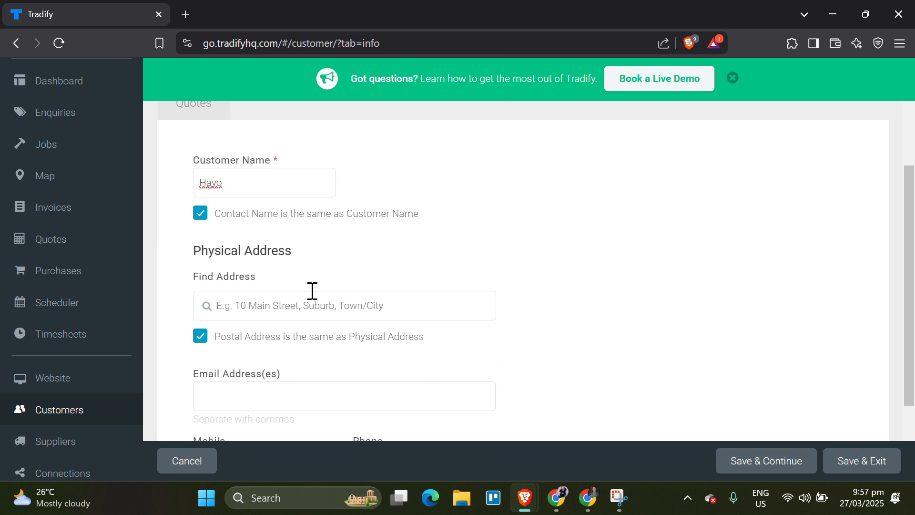
scroll(323, 300, down, 2)
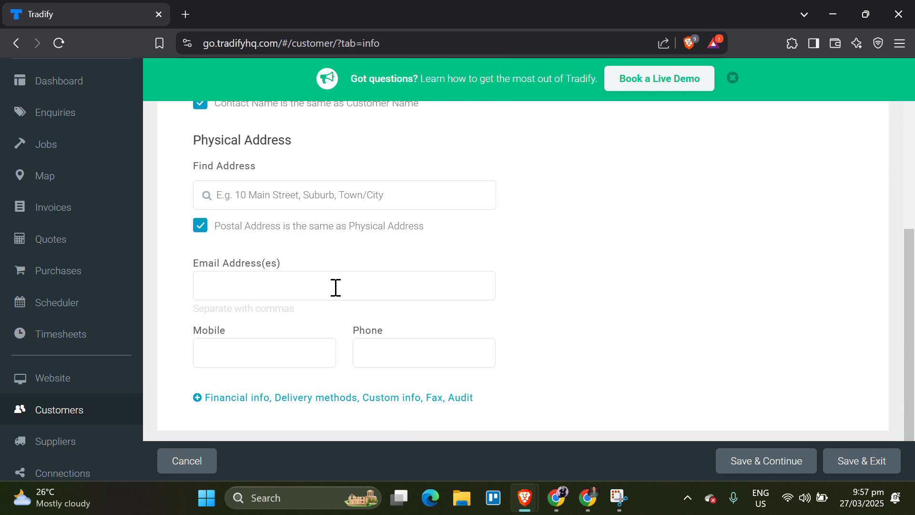
click(786, 458)
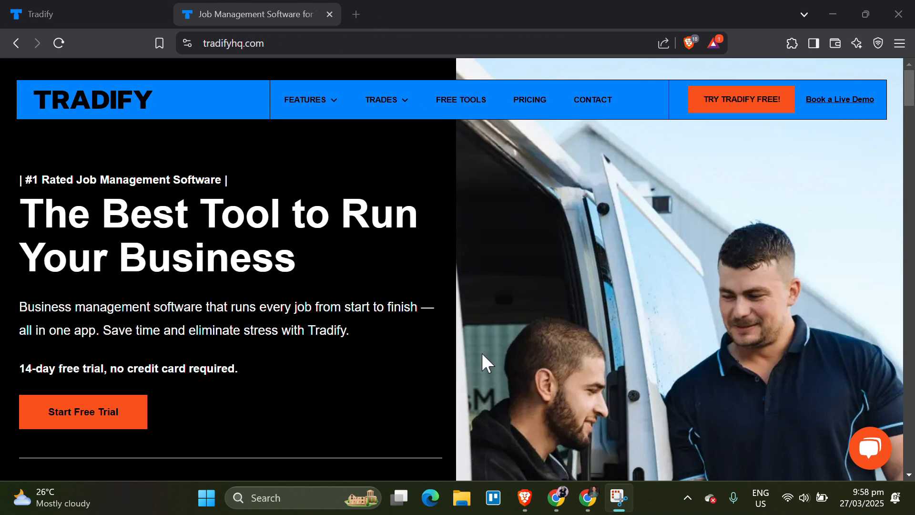
Examine the Tradify homepage from its ratings and testimonials through the benefits and trades sections to the footer, and close the page
scroll(396, 397, down, 3)
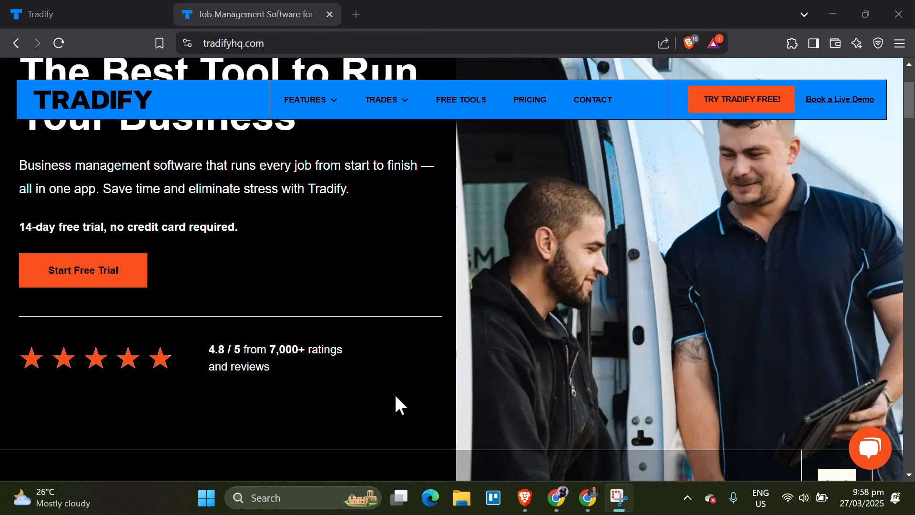
scroll(395, 396, down, 5)
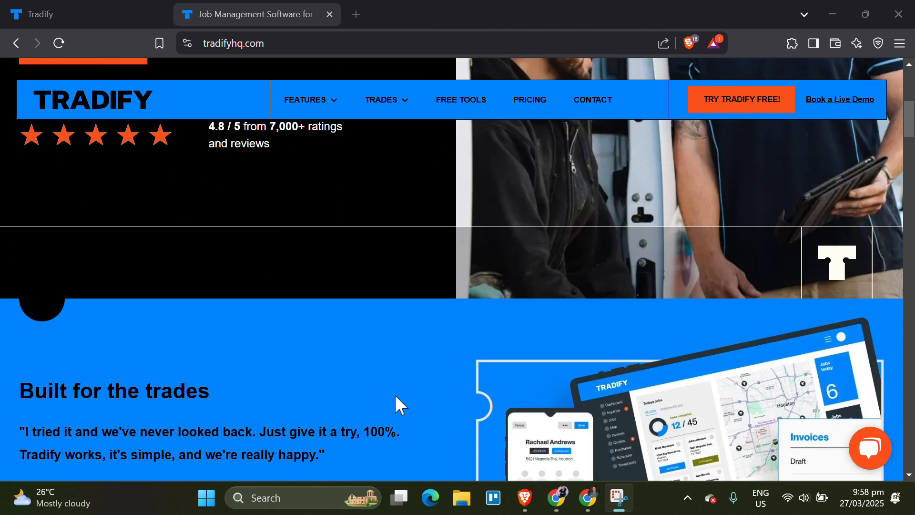
scroll(396, 404, down, 1)
scroll(395, 396, down, 7)
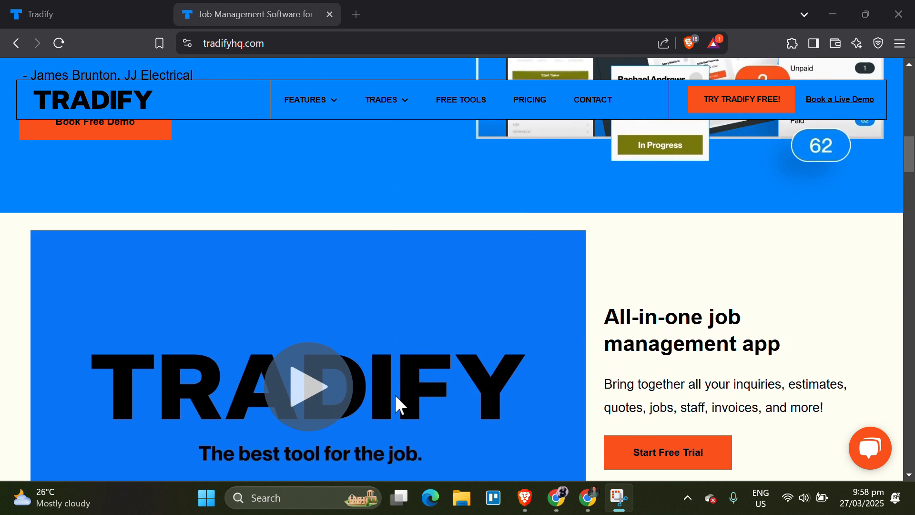
scroll(397, 397, down, 2)
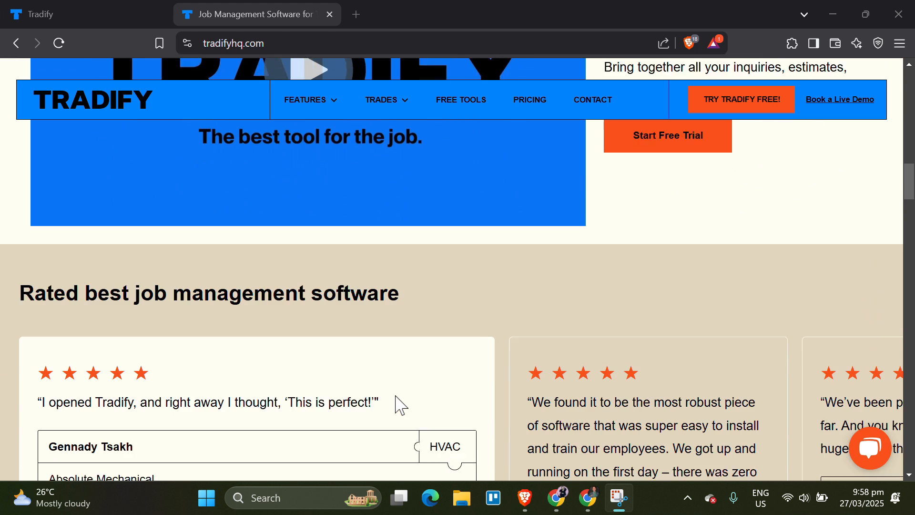
scroll(399, 371, down, 4)
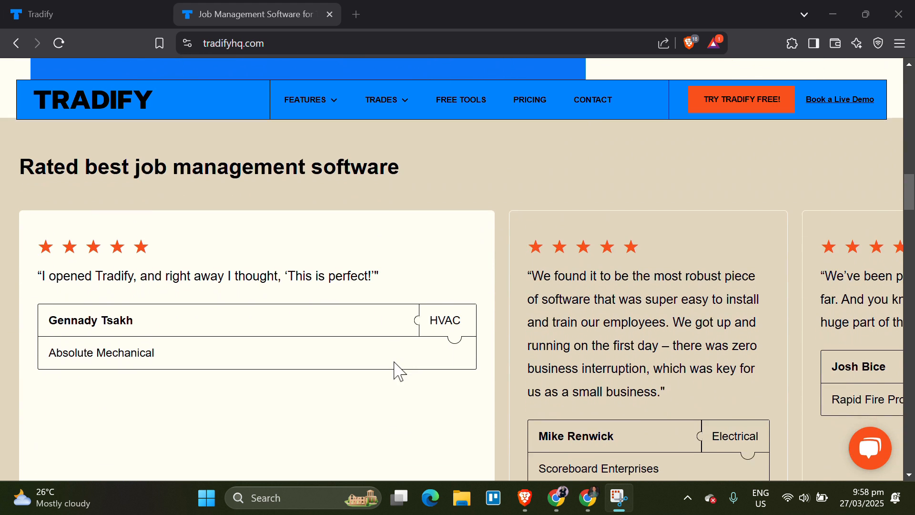
scroll(399, 371, down, 4)
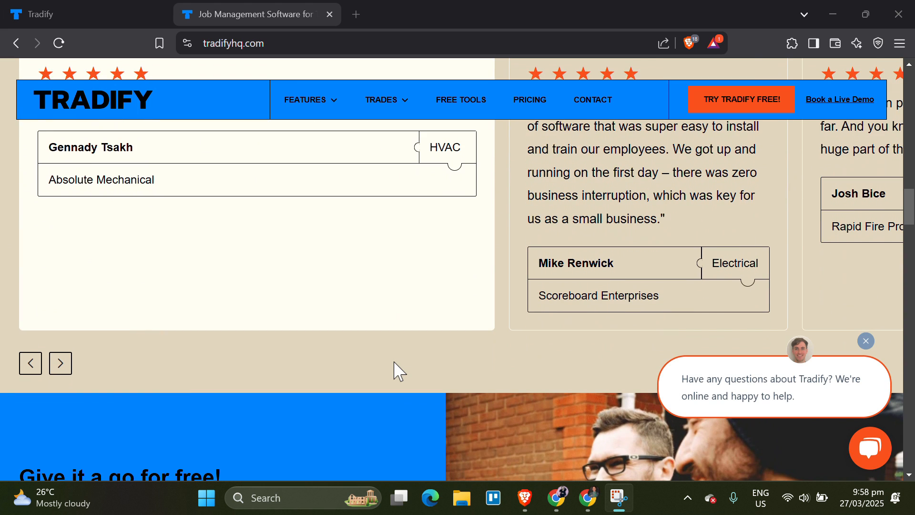
scroll(394, 363, down, 4)
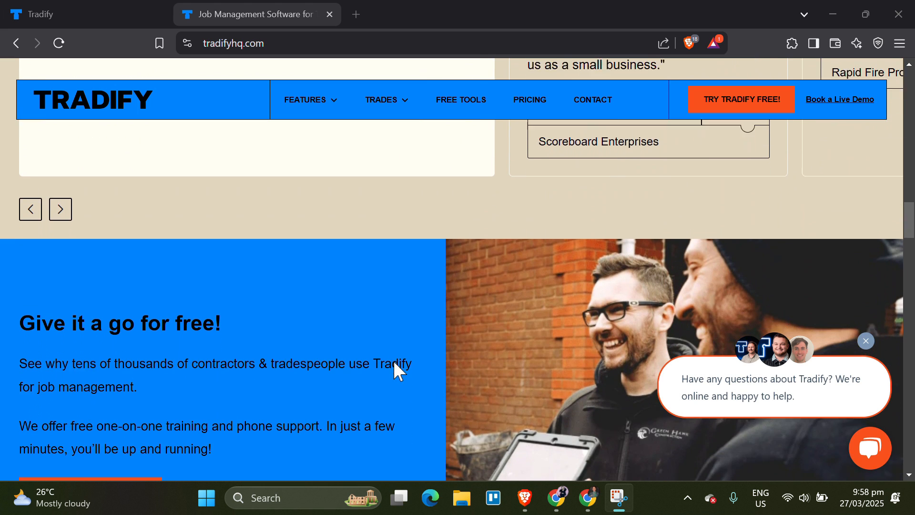
scroll(394, 370, down, 3)
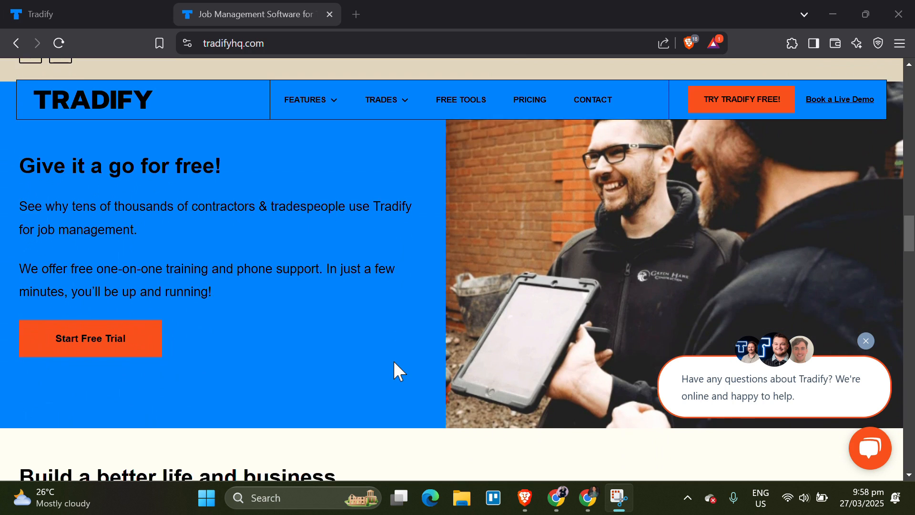
scroll(399, 371, down, 4)
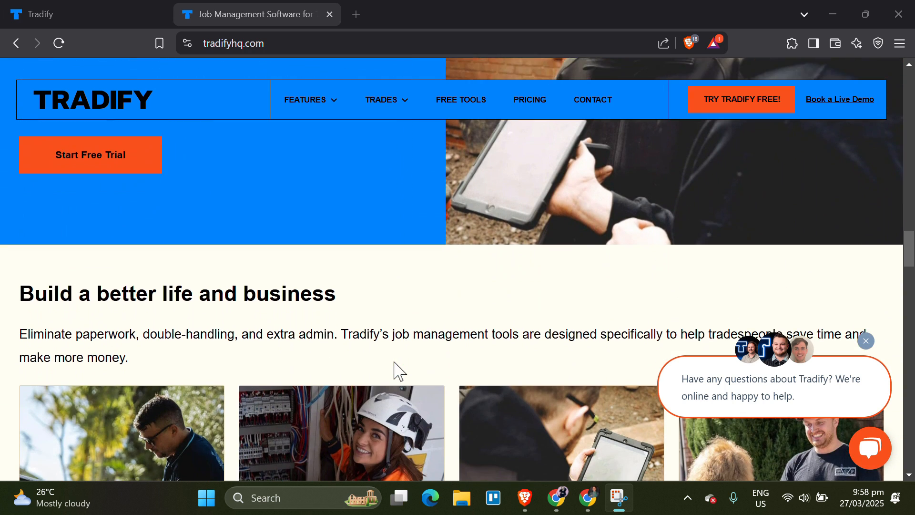
scroll(394, 361, down, 12)
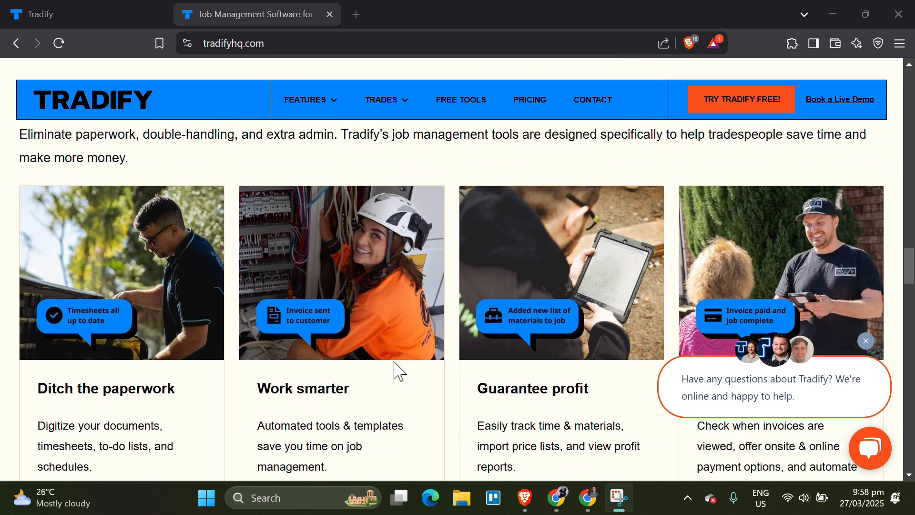
scroll(393, 361, down, 10)
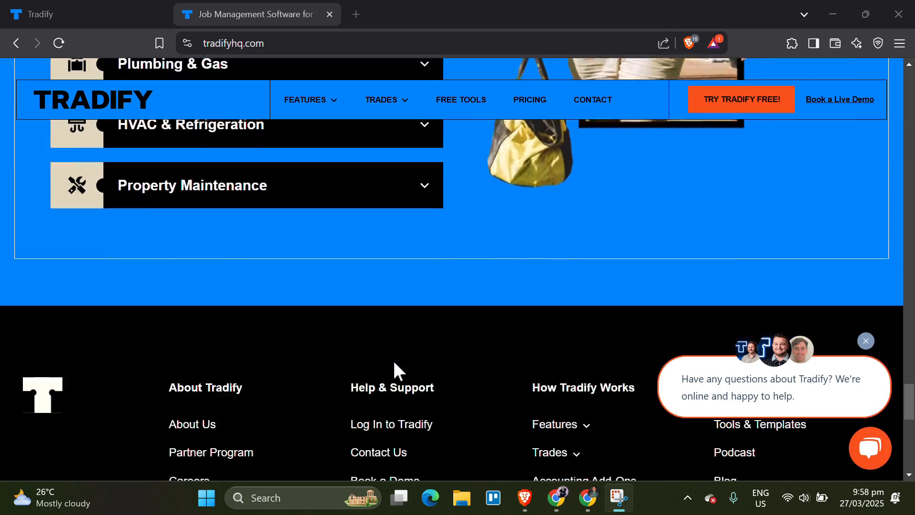
scroll(393, 360, up, 15)
scroll(395, 363, up, 15)
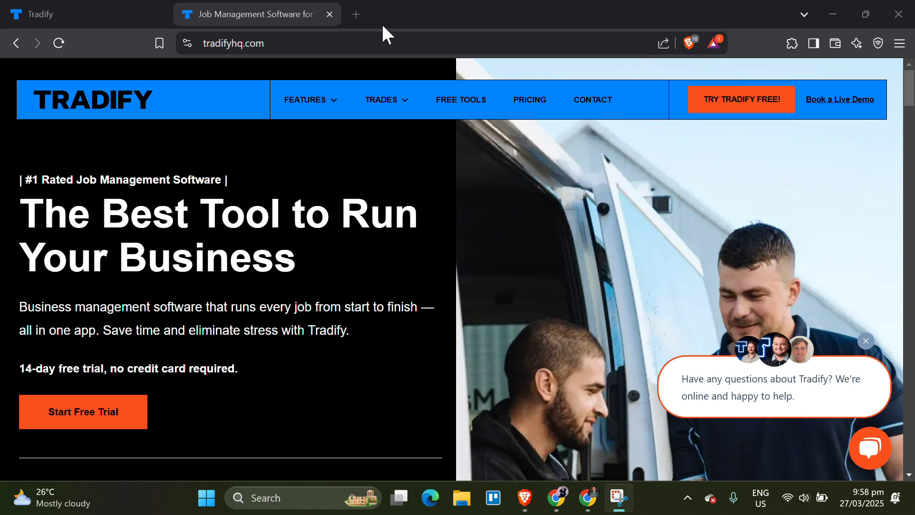
key(ctrl+w)
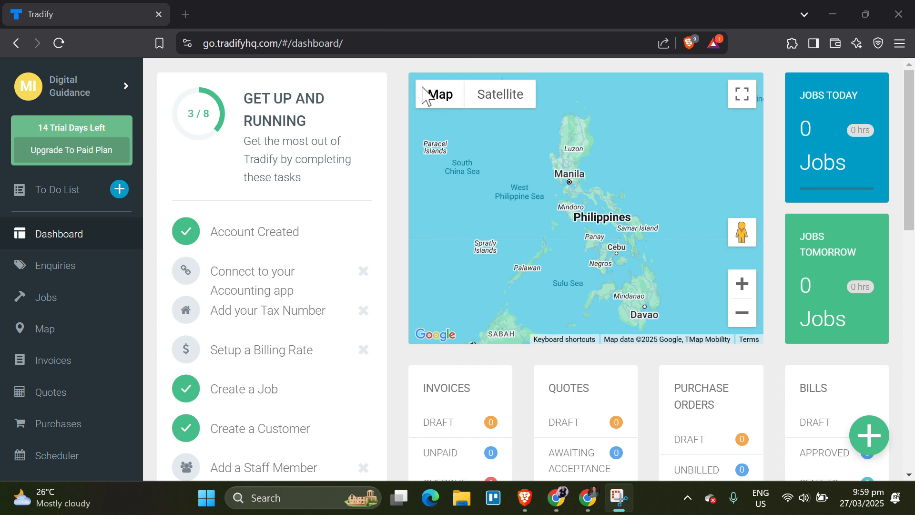
Open Reports and review the filter options of the Timesheet Report and the Job Sheet
scroll(74, 323, down, 5)
click(63, 351)
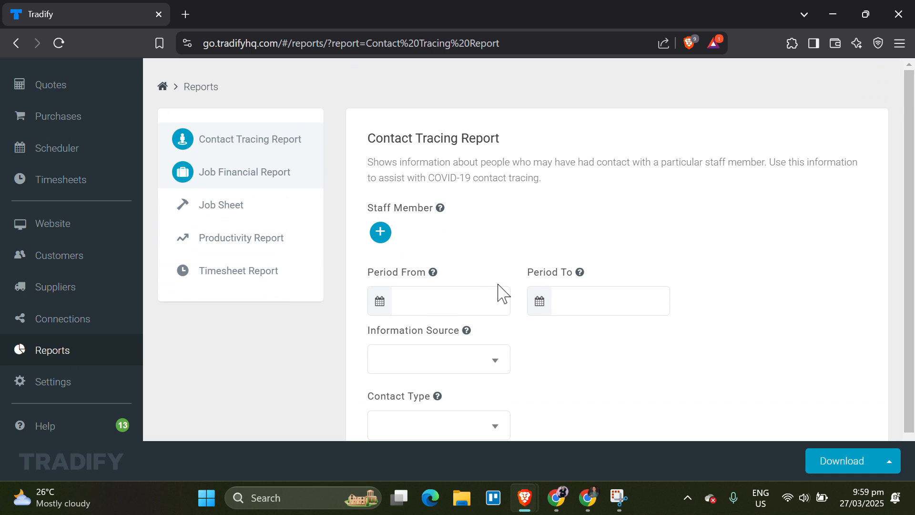
click(255, 275)
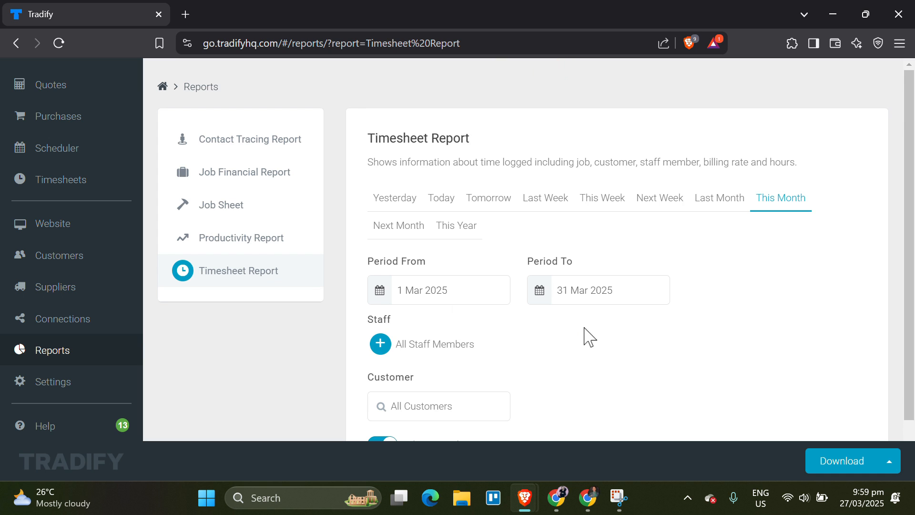
click(251, 213)
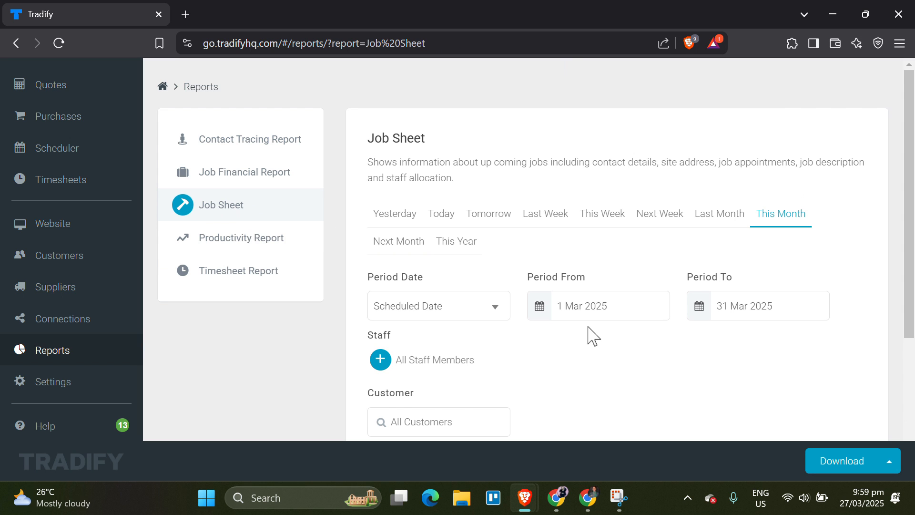
scroll(593, 336, down, 4)
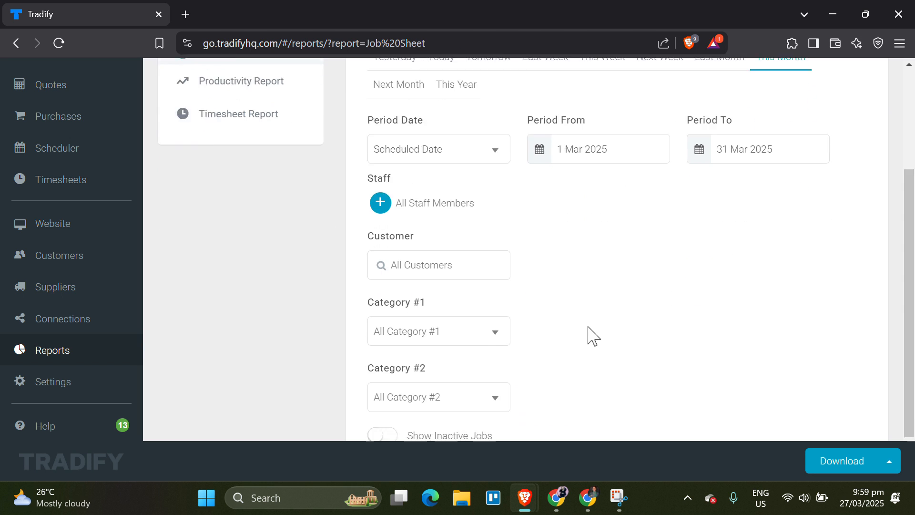
scroll(593, 335, up, 3)
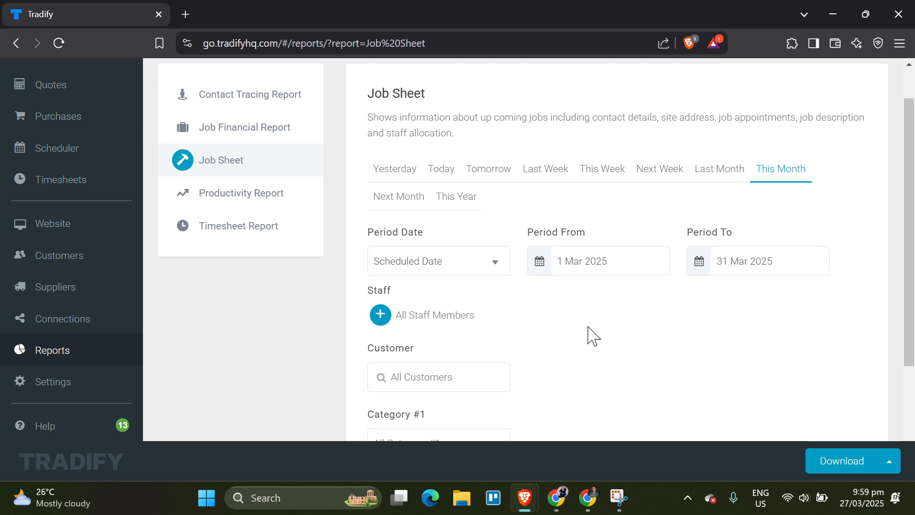
scroll(593, 336, up, 1)
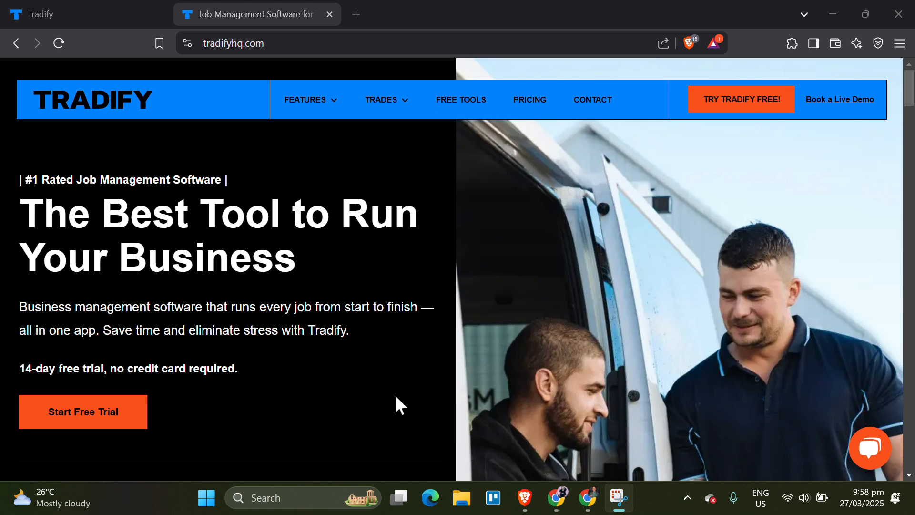
Review the Tradify homepage's product overview, customer reviews, free trial offer, business benefits and supported trades
scroll(395, 398, down, 4)
scroll(396, 404, down, 7)
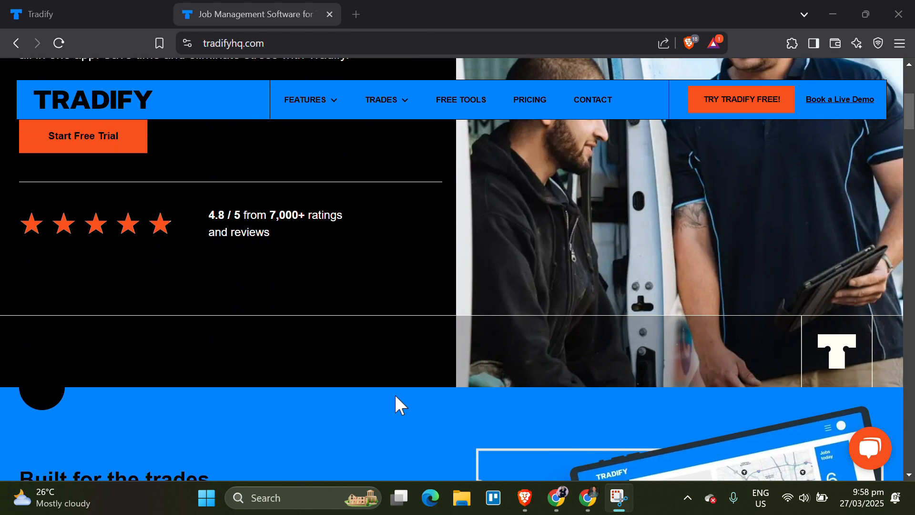
scroll(394, 394, down, 8)
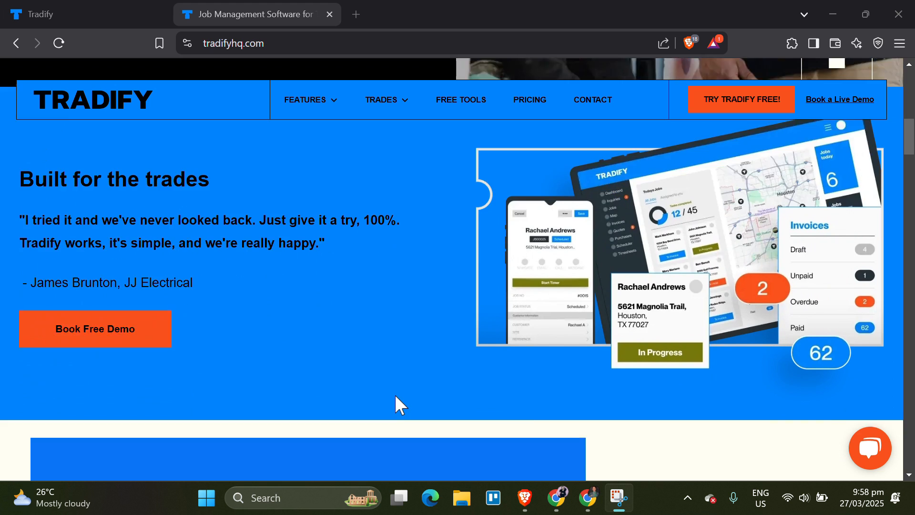
scroll(395, 396, down, 4)
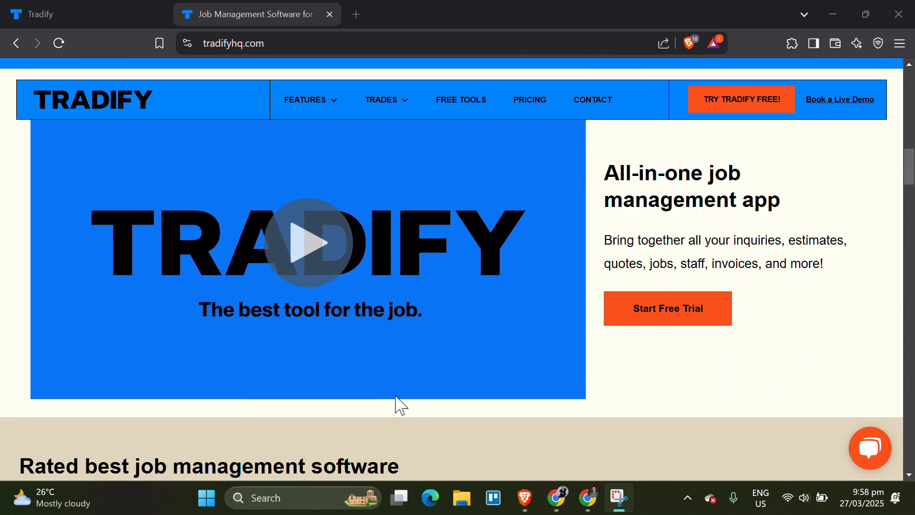
scroll(400, 380, down, 3)
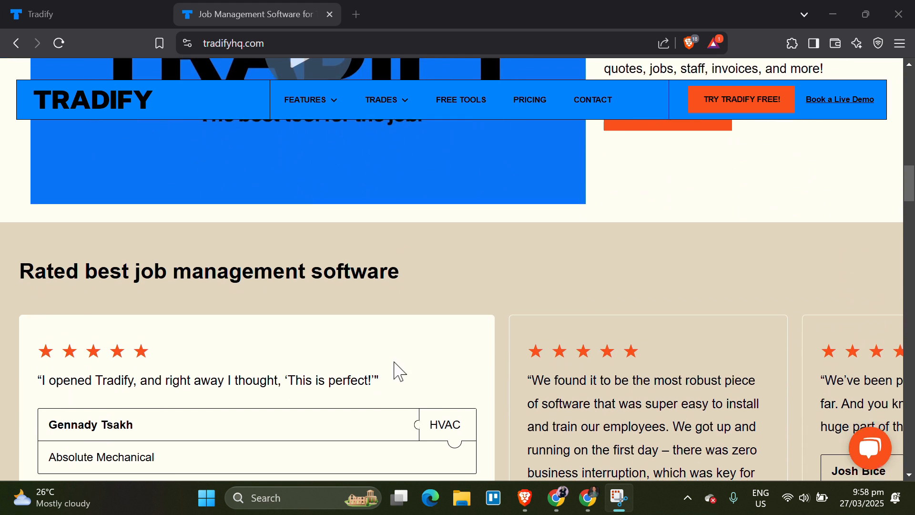
scroll(394, 362, down, 5)
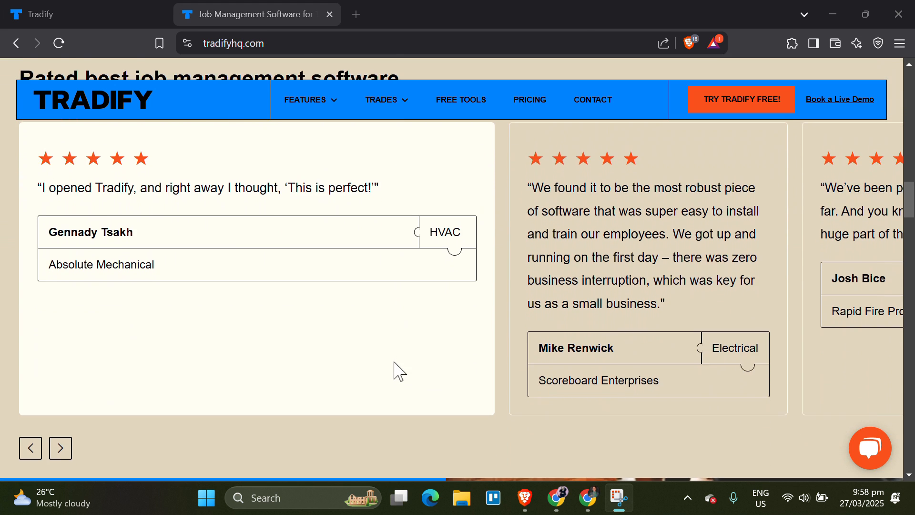
scroll(394, 362, down, 3)
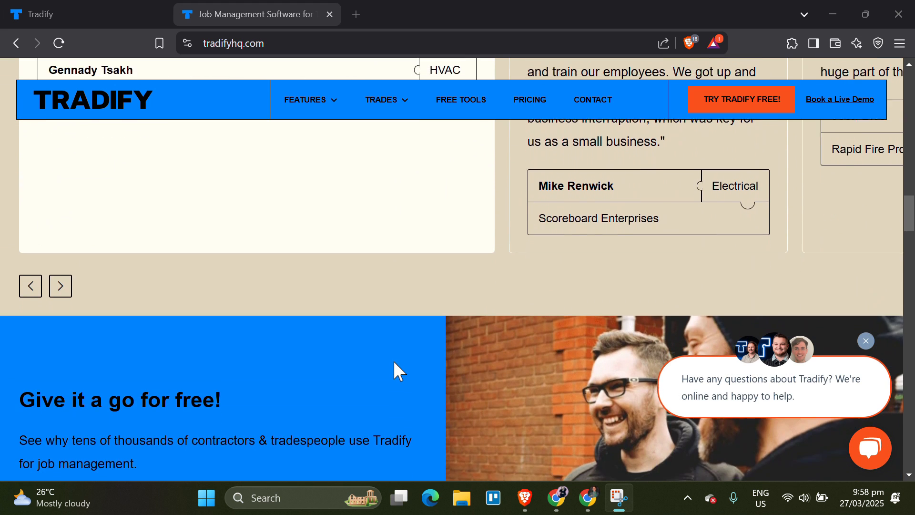
scroll(394, 363, down, 3)
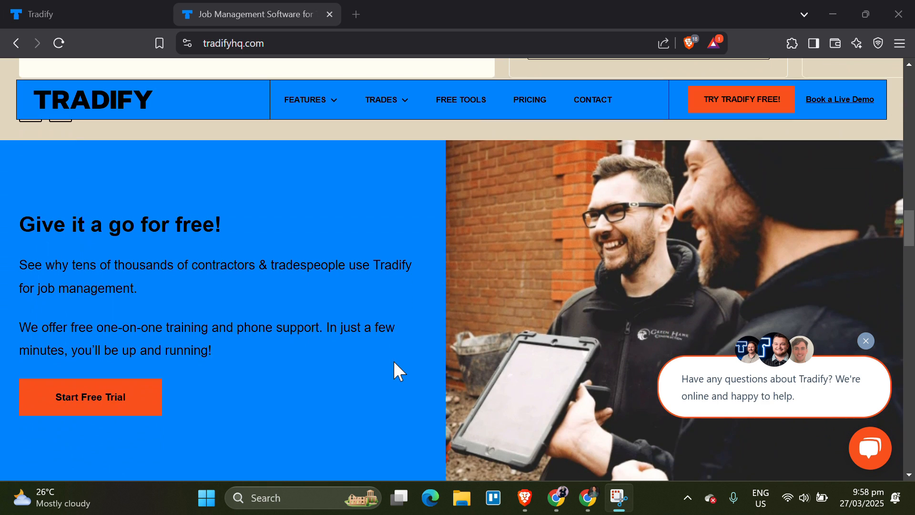
scroll(394, 363, down, 3)
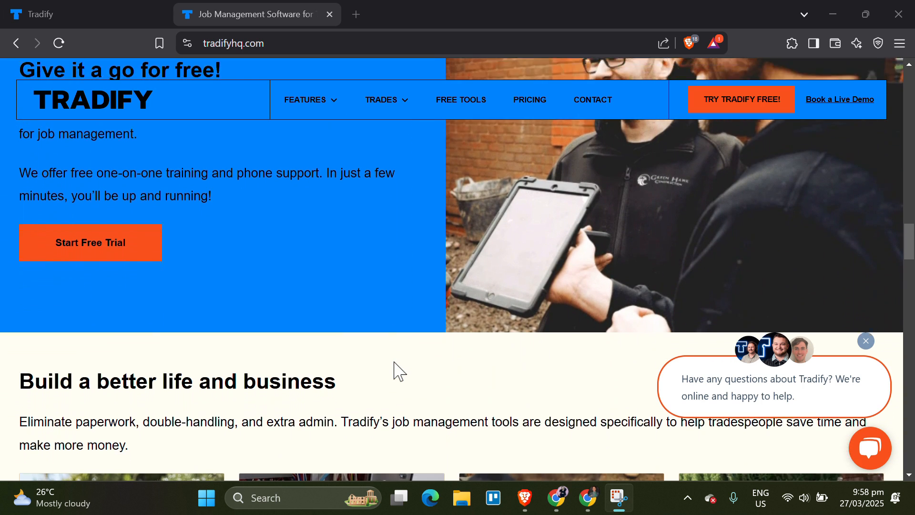
scroll(393, 361, down, 10)
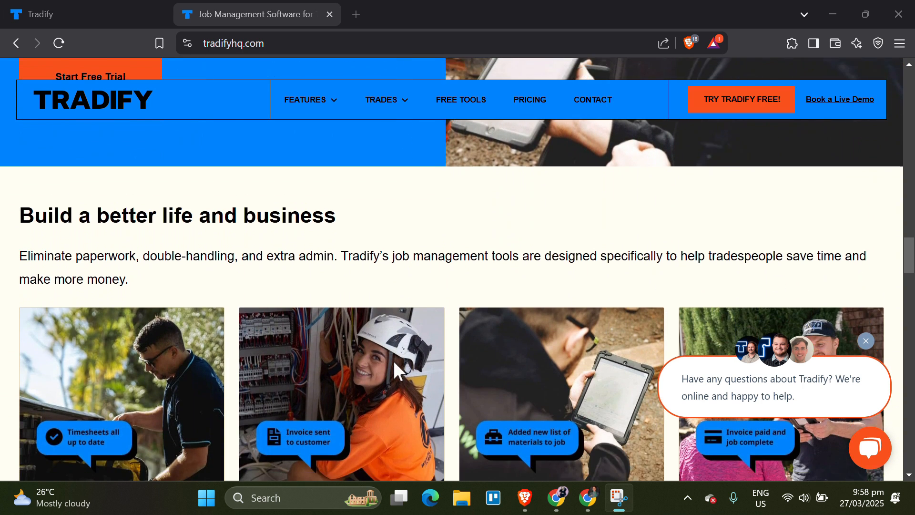
scroll(393, 361, down, 12)
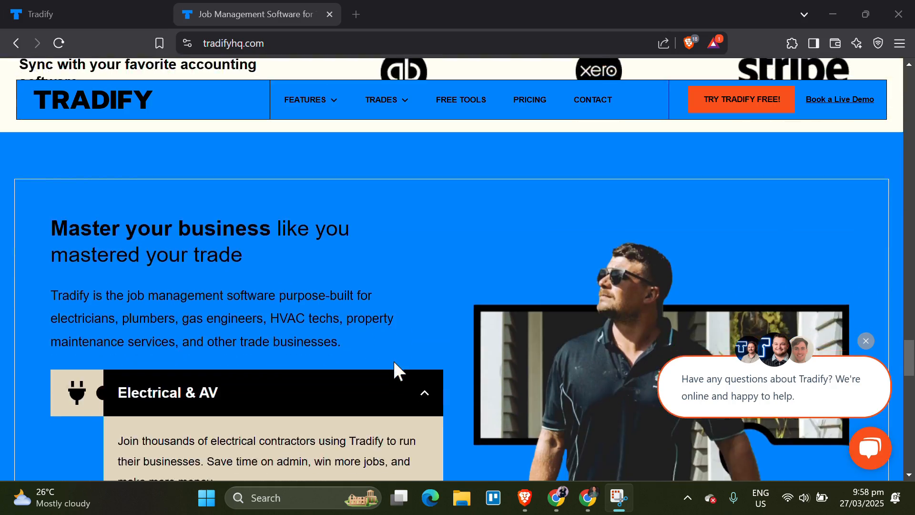
scroll(395, 370, up, 6)
scroll(394, 362, up, 15)
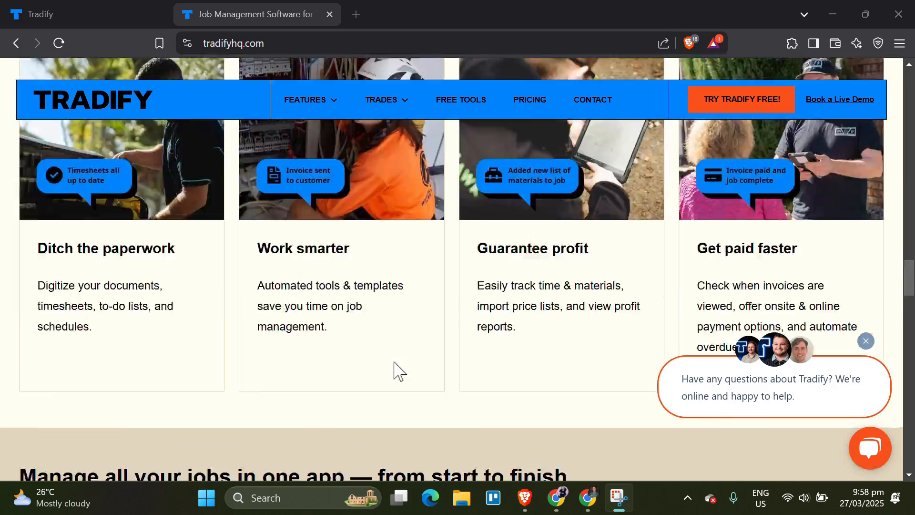